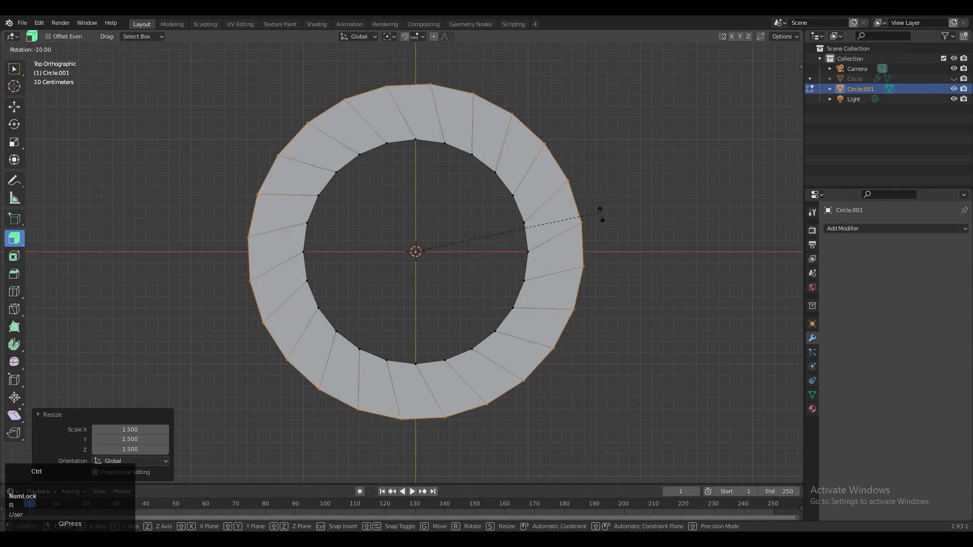
- Rotate the ring's outer edge loop 15° and lower it along Z to turn the flat ring into a sloped band
{"action": "left_click", "coordinate": [603, 308]}
{"action": "middle_click_drag", "start_coordinate": [601, 308], "coordinate": [574, 264]}
{"action": "left_click", "coordinate": [778, 95]}
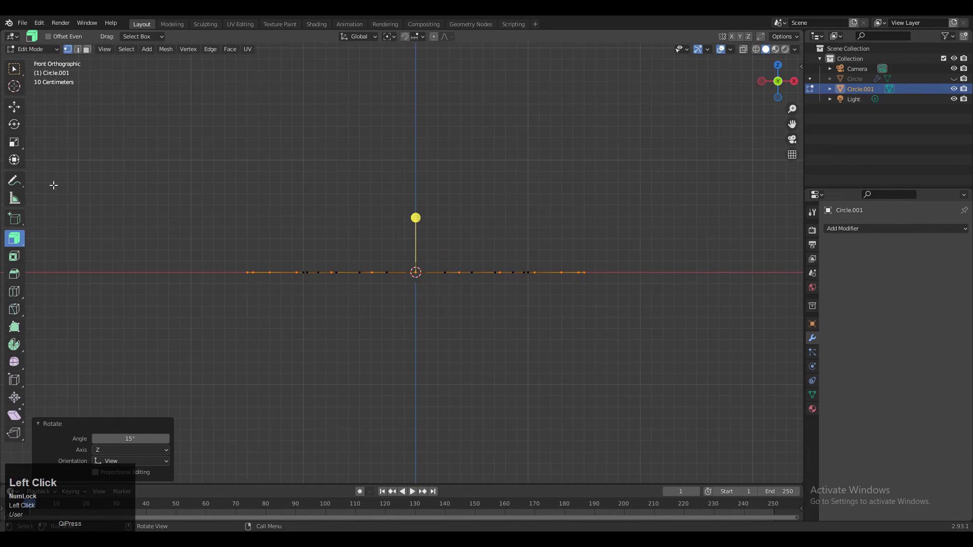
{"action": "left_click", "coordinate": [14, 106]}
{"action": "left_click_drag", "start_coordinate": [415, 238], "coordinate": [423, 292]}
{"action": "middle_click_drag", "start_coordinate": [423, 292], "coordinate": [463, 295]}
{"action": "left_click", "coordinate": [582, 252]}
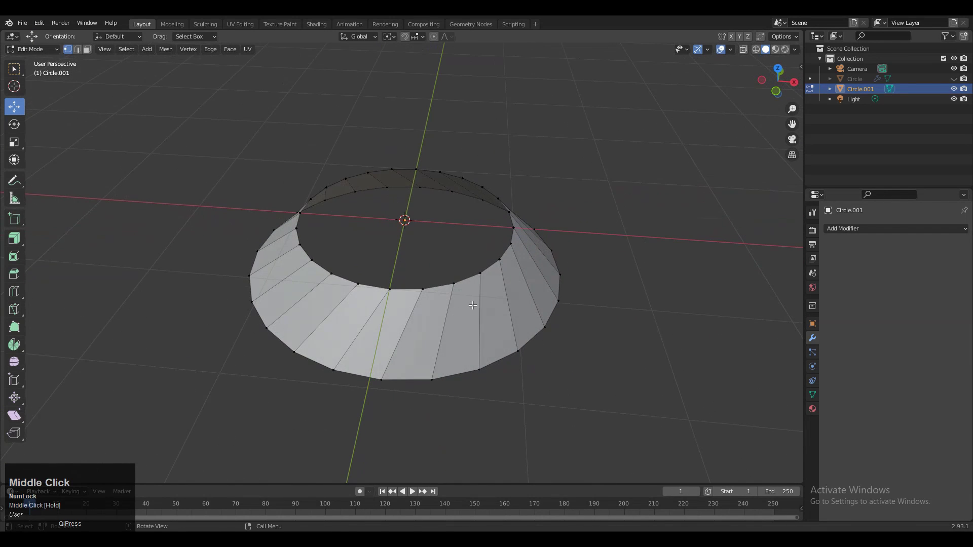
- Bevel all the slanted edges running between the two rims with one segment, about 0.019 m wide
{"action": "key", "text": "a"}
{"action": "left_click", "coordinate": [464, 279], "text": "alt"}
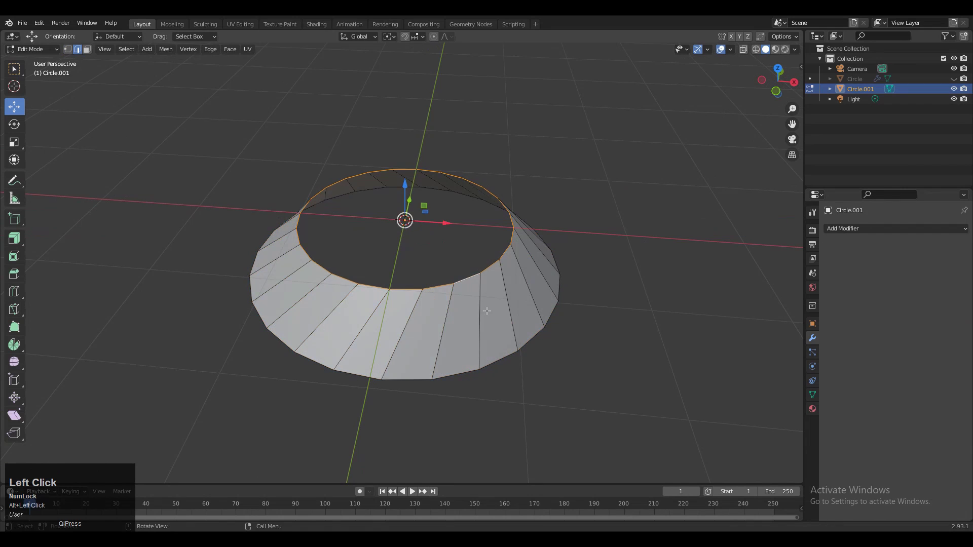
{"action": "left_click", "coordinate": [464, 284], "text": "alt+shift"}
{"action": "middle_click_drag", "start_coordinate": [521, 327], "coordinate": [520, 322]}
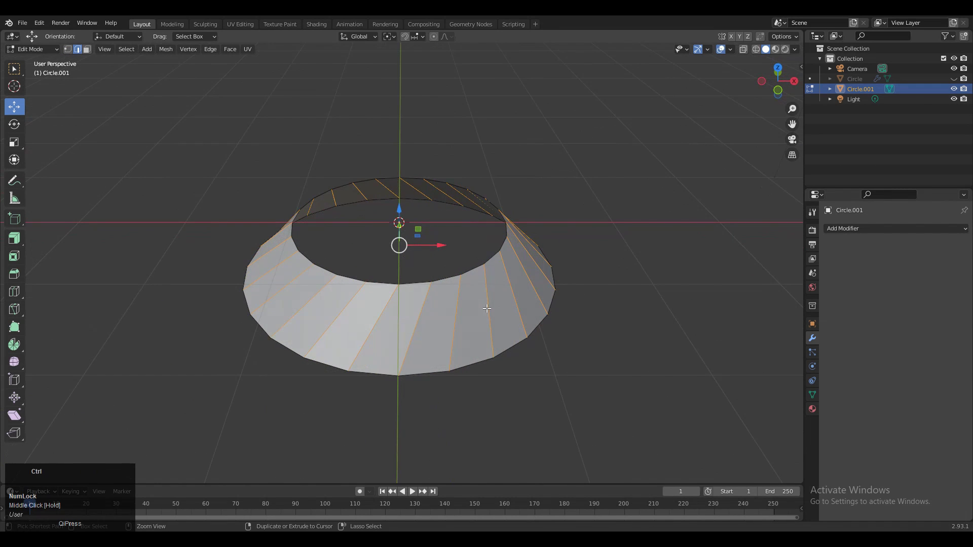
{"action": "key", "text": "ctrl+b"}
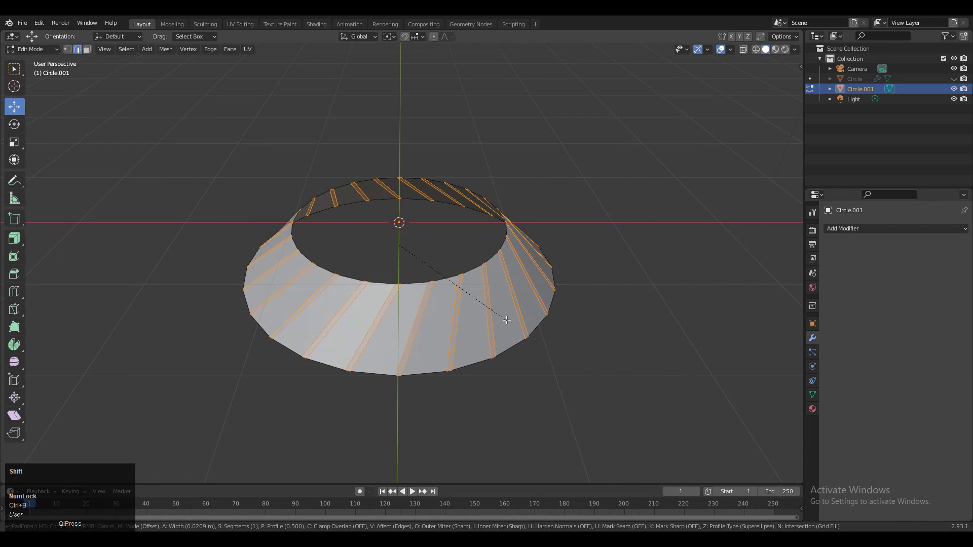
{"action": "left_click", "coordinate": [506, 320], "text": "shift"}
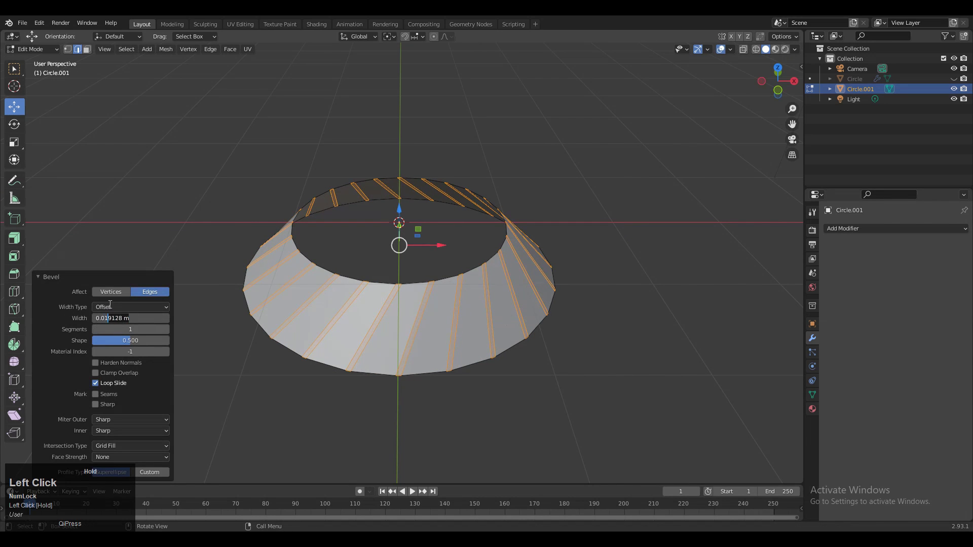
- Subdivide the whole mesh with one cut and dissolve the resulting horizontal edge loop around the middle of the slope
{"action": "middle_click_drag", "start_coordinate": [394, 325], "coordinate": [494, 290]}
{"action": "key", "text": "a"}
{"action": "right_click", "coordinate": [455, 255]}
{"action": "left_click", "coordinate": [443, 229]}
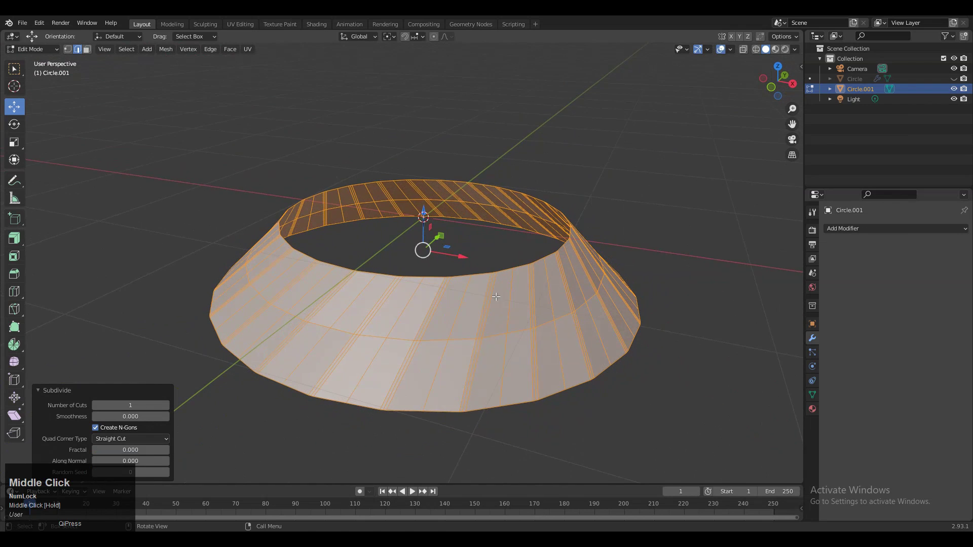
{"action": "left_click", "coordinate": [507, 335], "text": "alt"}
{"action": "key", "text": "ctrl+x"}
- Select the centre edges of all wide faces by similar face angles and scale them to 0.9 in X and Y only
{"action": "left_click", "coordinate": [504, 313]}
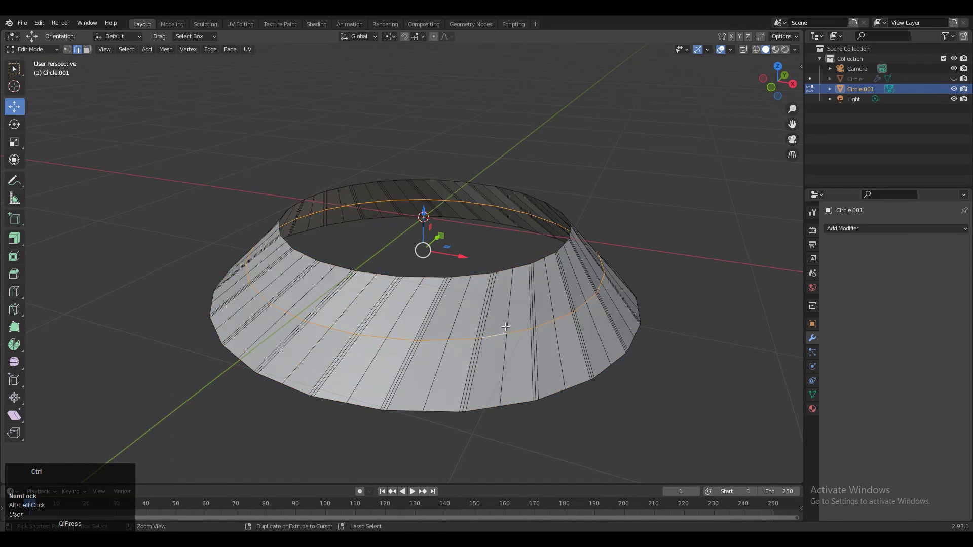
{"action": "key", "text": "shift+g"}
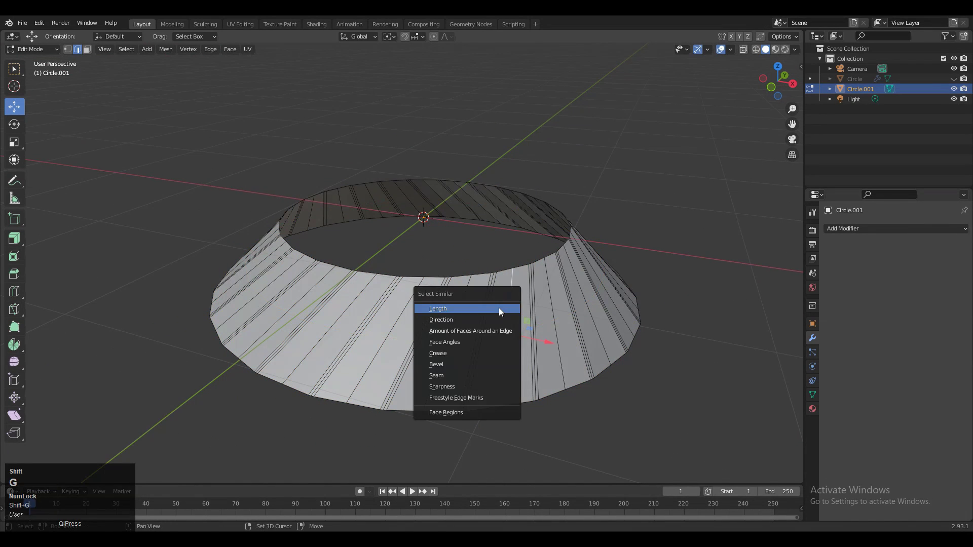
{"action": "left_click", "coordinate": [483, 342]}
{"action": "middle_click_drag", "start_coordinate": [486, 335], "coordinate": [569, 321]}
{"action": "key", "text": "s"}
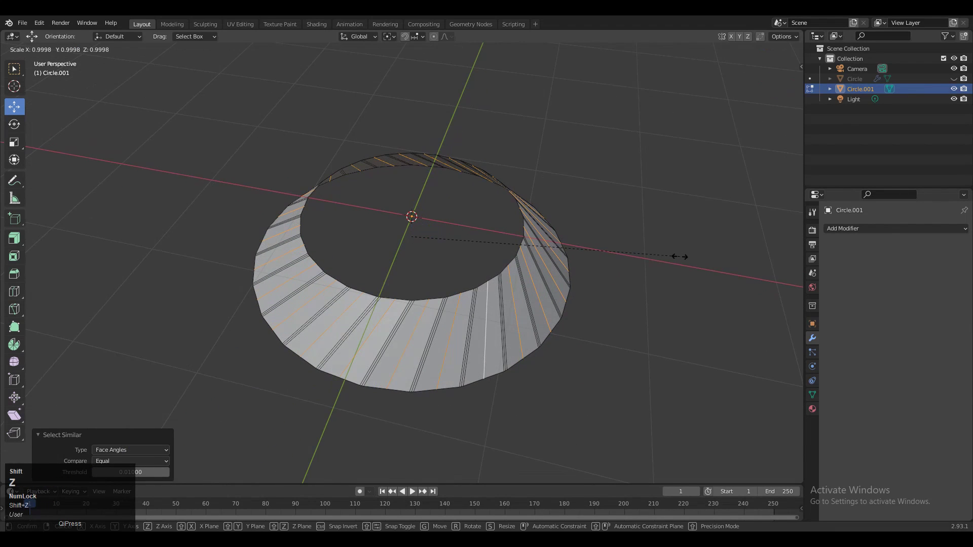
{"action": "key", "text": "shift+z"}
{"action": "left_click", "coordinate": [659, 258], "text": "ctrl"}
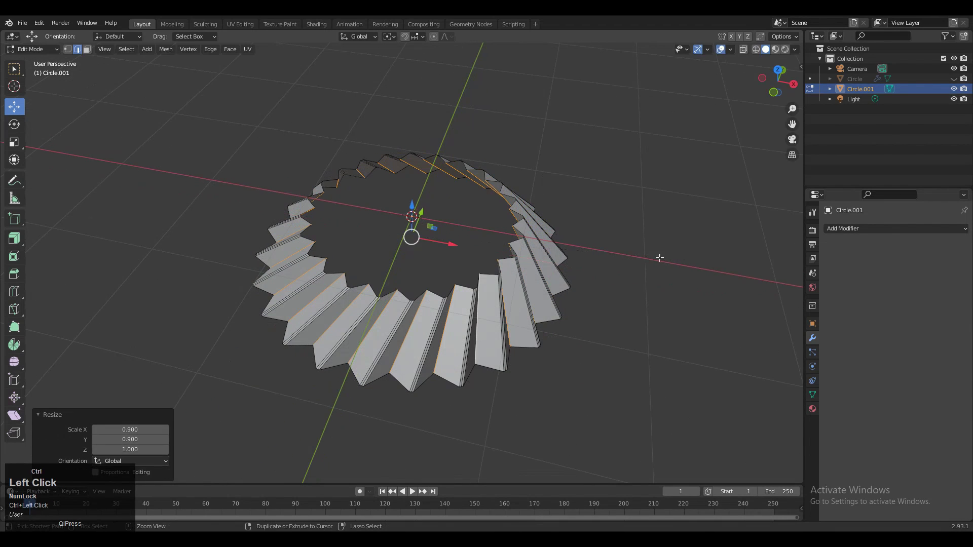
- Add a centred loop cut around the toothed slope and rotate it about -2.31° around Z in top view
{"action": "left_click", "coordinate": [778, 71]}
{"action": "middle_click_drag", "start_coordinate": [448, 191], "coordinate": [559, 286], "text": "shift"}
{"action": "key", "text": "ctrl+r"}
{"action": "left_click", "coordinate": [439, 287]}
{"action": "right_click", "coordinate": [439, 287]}
{"action": "left_click", "coordinate": [778, 75]}
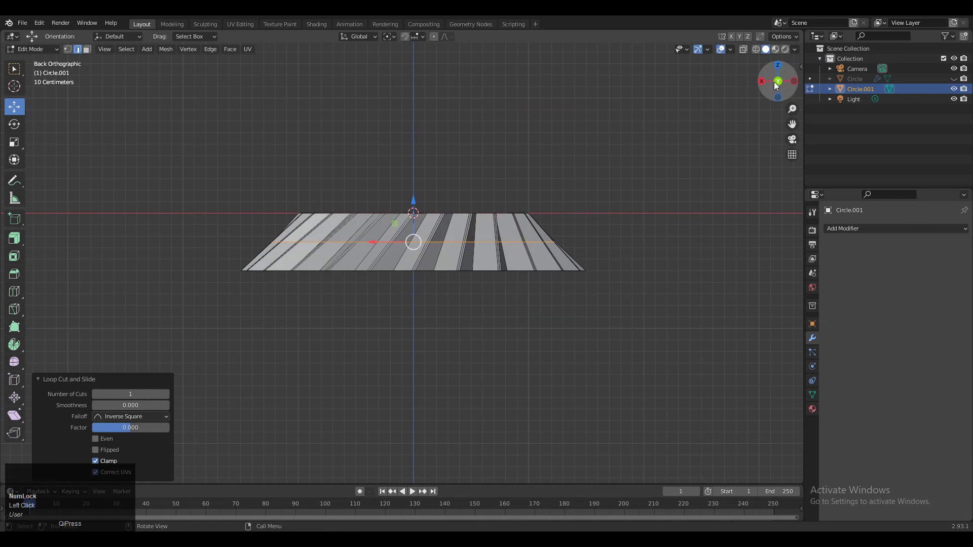
{"action": "left_click", "coordinate": [777, 65]}
{"action": "key", "text": "r"}
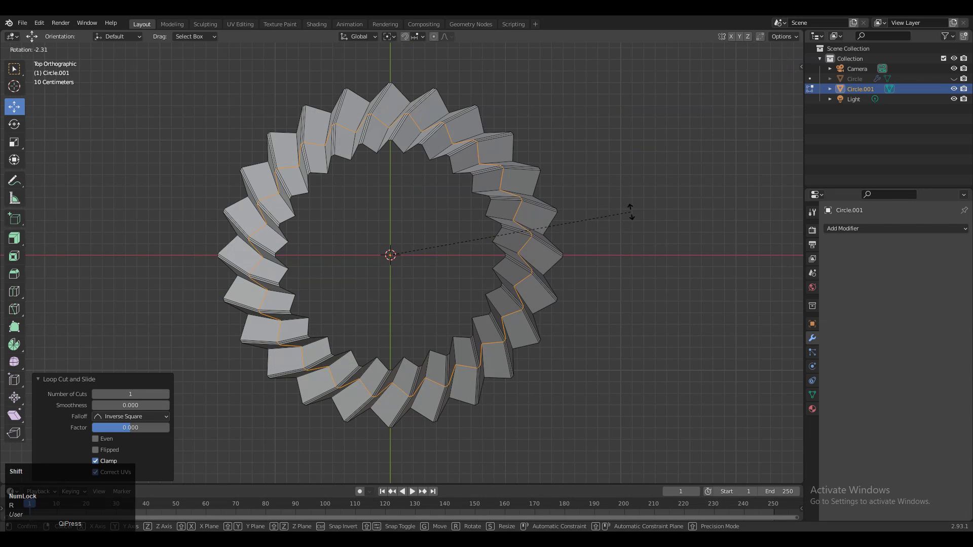
{"action": "left_click", "coordinate": [631, 212], "text": "shift"}
- Add a centred loop cut on each side of the middle loop and rotate the inner one about -1.21° around Z
{"action": "middle_click_drag", "start_coordinate": [576, 295], "coordinate": [561, 232], "text": "shift"}
{"action": "key", "text": "ctrl+r"}
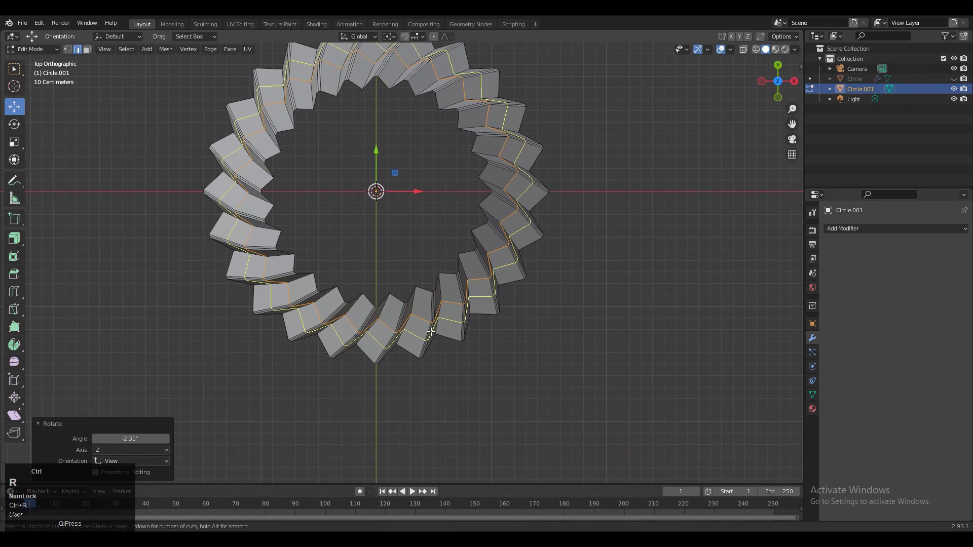
{"action": "left_click", "coordinate": [431, 332]}
{"action": "right_click", "coordinate": [431, 332]}
{"action": "key", "text": "ctrl+r"}
{"action": "left_click", "coordinate": [435, 302]}
{"action": "right_click", "coordinate": [434, 302]}
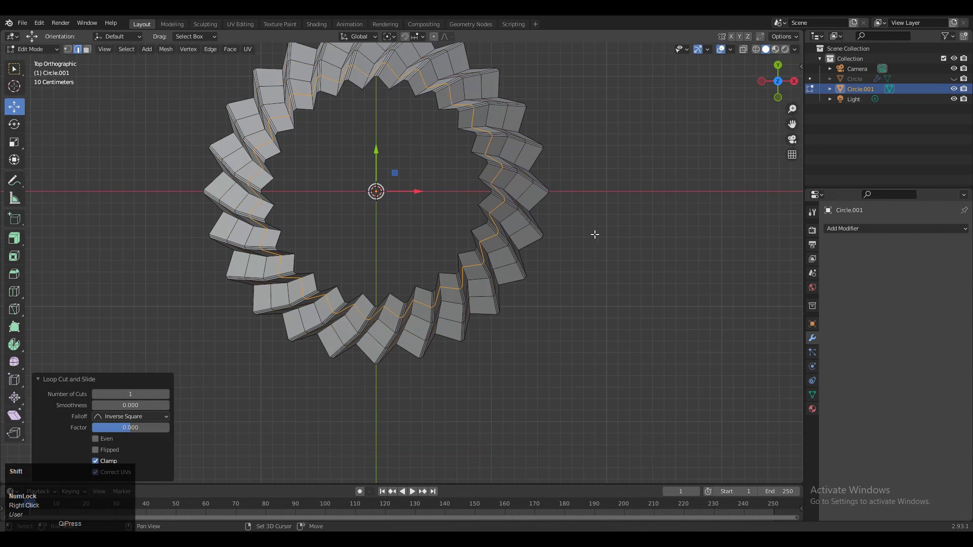
{"action": "middle_click_drag", "start_coordinate": [594, 235], "coordinate": [607, 298], "text": "shift"}
{"action": "key", "text": "r"}
{"action": "left_click", "coordinate": [642, 245]}
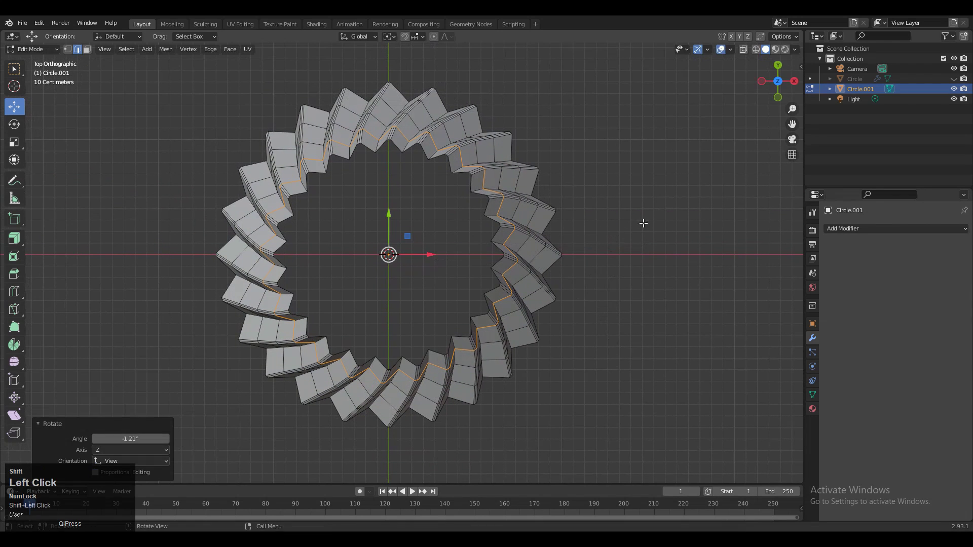
- Rotate the outer intermediate loop slightly around Z to curve the teeth, and rotate the middle loop about -1.17°
{"action": "left_click", "coordinate": [536, 217], "text": "alt"}
{"action": "key", "text": "r"}
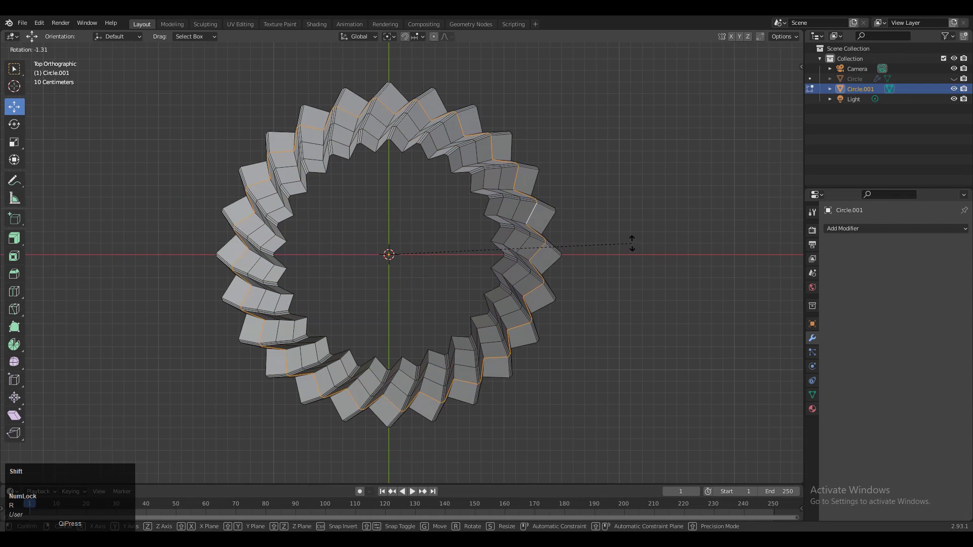
{"action": "left_click", "coordinate": [632, 251], "text": "shift"}
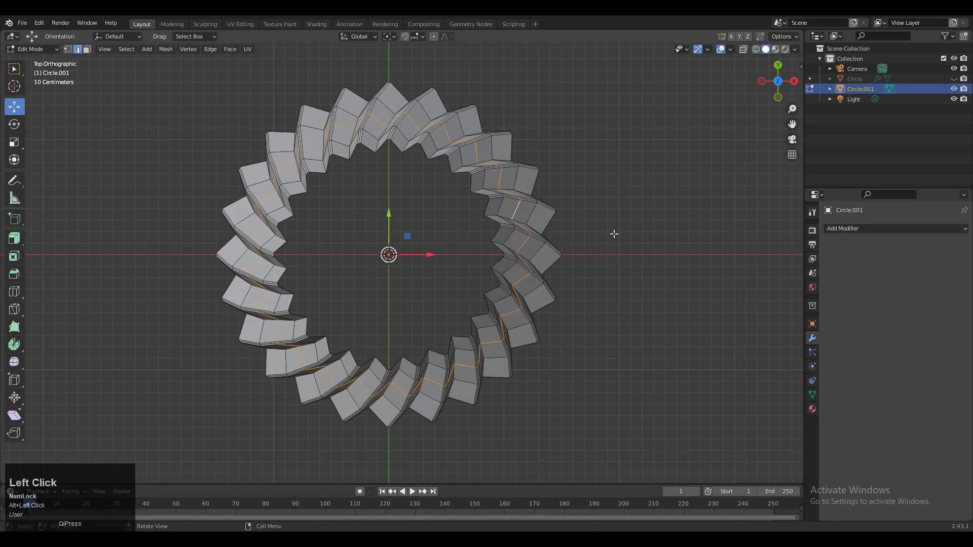
{"action": "key", "text": "r"}
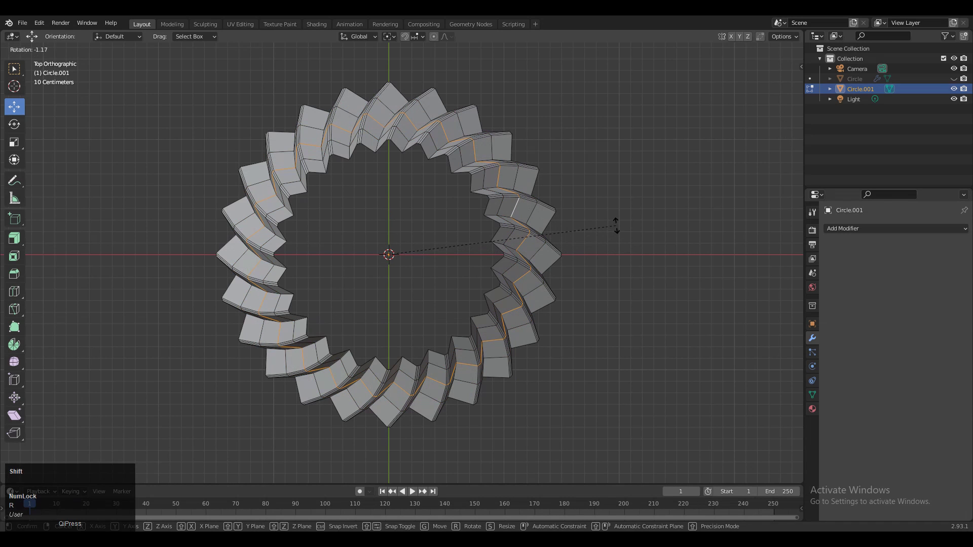
{"action": "left_click", "coordinate": [616, 226], "text": "shift"}
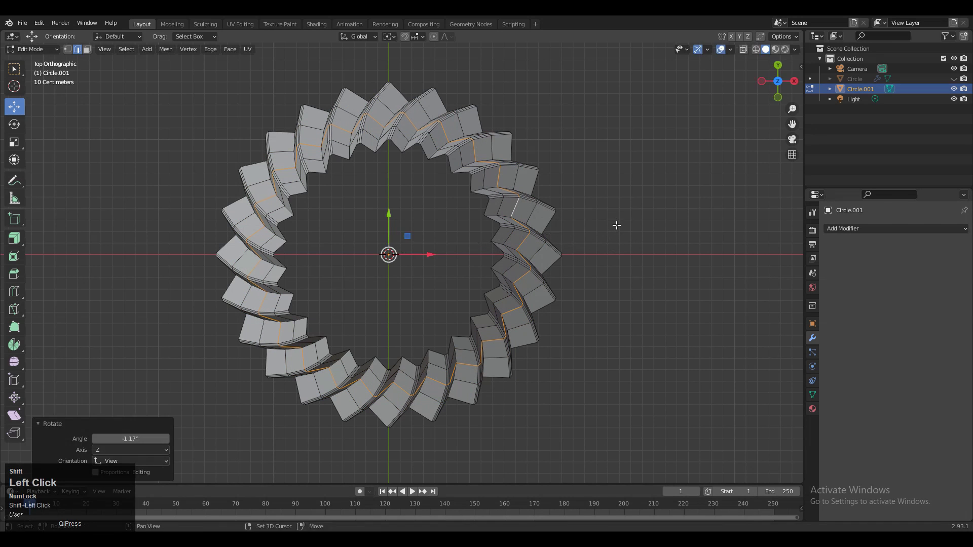
- Rotate the inner intermediate loop about -0.845° and the top rim about -1.67° around Z to complete the teeth's spiral curve
{"action": "left_click", "coordinate": [501, 203], "text": "alt"}
{"action": "key", "text": "r"}
{"action": "left_click", "coordinate": [616, 212], "text": "shift"}
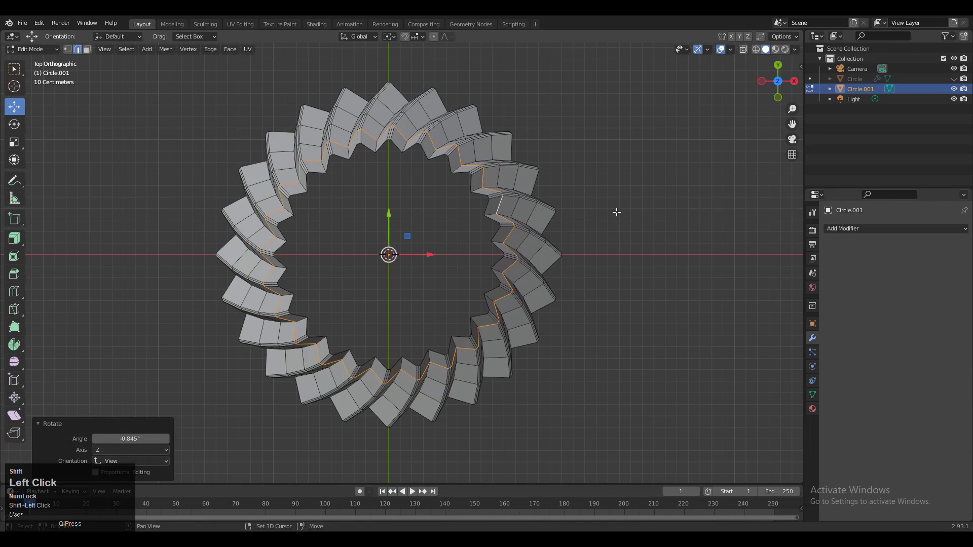
{"action": "left_click", "coordinate": [496, 216], "text": "alt"}
{"action": "key", "text": "r"}
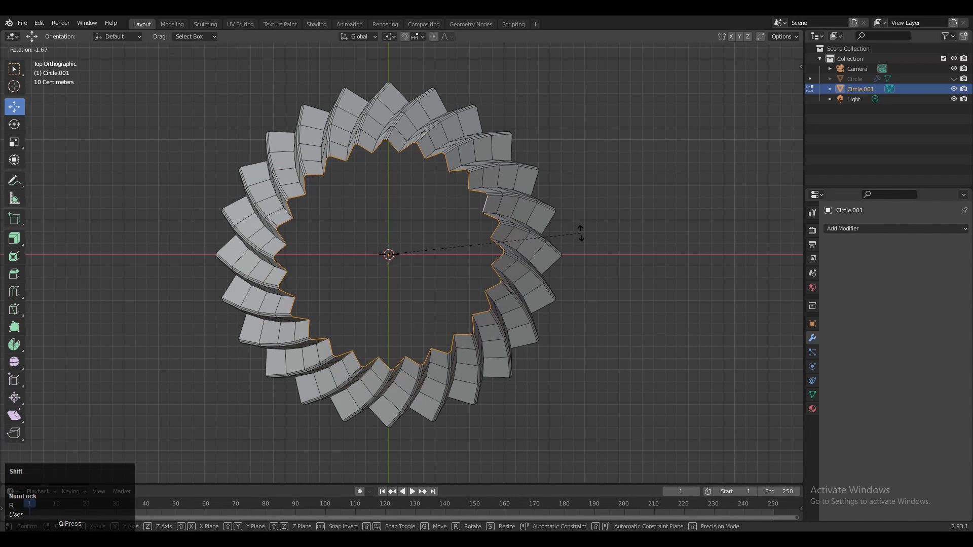
{"action": "left_click", "coordinate": [581, 233]}
{"action": "middle_click_drag", "start_coordinate": [571, 282], "coordinate": [552, 277]}
{"action": "key", "text": "Tab"}
{"action": "key", "text": "Tab"}
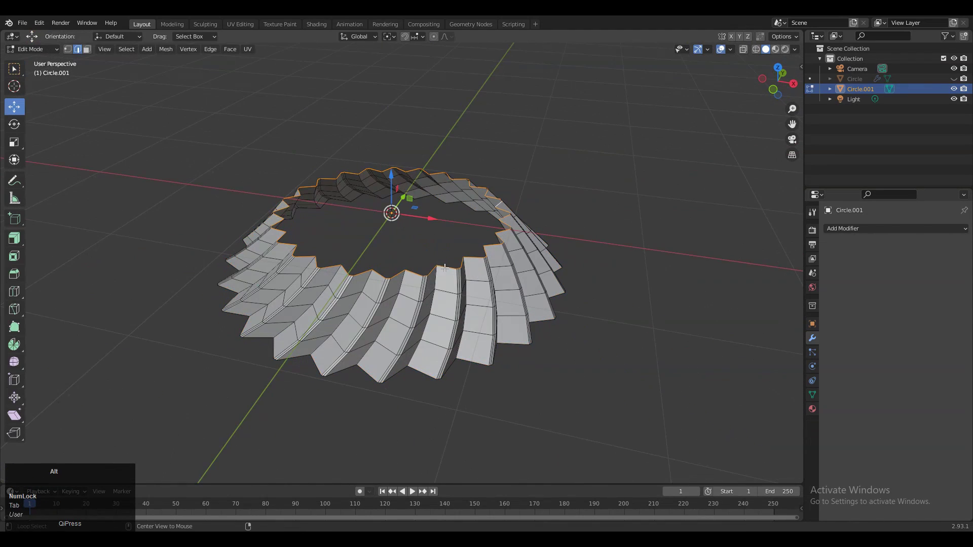
- Extrude the toothed top rim in place and scale it inward to form a narrow flange
{"action": "mouse_move", "coordinate": [498, 258]}
{"action": "middle_mouse_down", "text": "shift"}
{"action": "mouse_move", "coordinate": [507, 293]}
{"action": "mouse_move", "coordinate": [512, 269]}
{"action": "middle_mouse_up", "text": "shift"}
{"action": "middle_click_drag", "start_coordinate": [512, 269], "coordinate": [513, 231], "text": "shift"}
{"action": "key", "text": "e"}
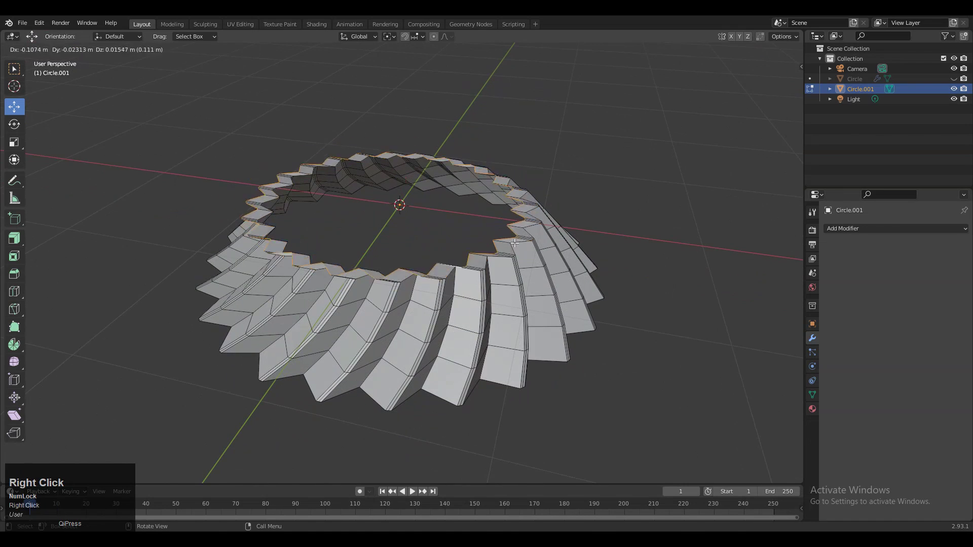
{"action": "right_click", "coordinate": [612, 273]}
{"action": "key", "text": "s"}
{"action": "left_click", "coordinate": [693, 291]}
- Extrude the toothed bottom rim in place and scale it inward to 0.8 to form the underside flange
{"action": "middle_click_drag", "start_coordinate": [522, 239], "coordinate": [514, 271]}
{"action": "middle_click_drag", "start_coordinate": [515, 271], "coordinate": [502, 292], "text": "shift"}
{"action": "middle_click_drag", "start_coordinate": [503, 291], "coordinate": [575, 252]}
{"action": "key", "text": "e"}
{"action": "key", "text": "Escape"}
{"action": "key", "text": "s"}
{"action": "left_click", "coordinate": [522, 266]}
{"action": "key", "text": "e"}
{"action": "key", "text": "Escape"}
{"action": "key", "text": "s"}
{"action": "key", "text": "Escape"}
{"action": "key", "text": "s"}
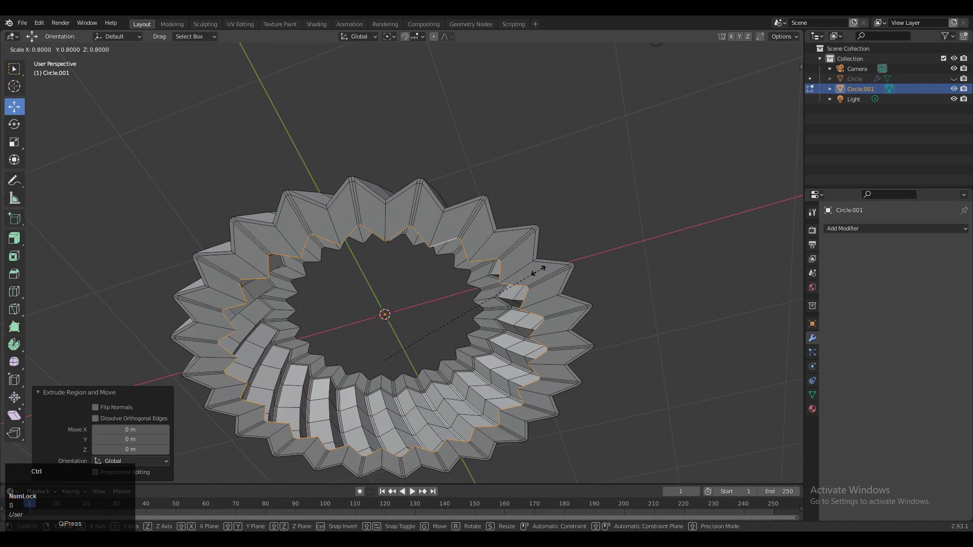
{"action": "left_click", "coordinate": [537, 274]}
- Shape the inner edge loops of both flanges into regular circles with the LoopTools Circle operation
{"action": "middle_click_drag", "start_coordinate": [537, 274], "coordinate": [426, 228]}
{"action": "left_click", "coordinate": [417, 211]}
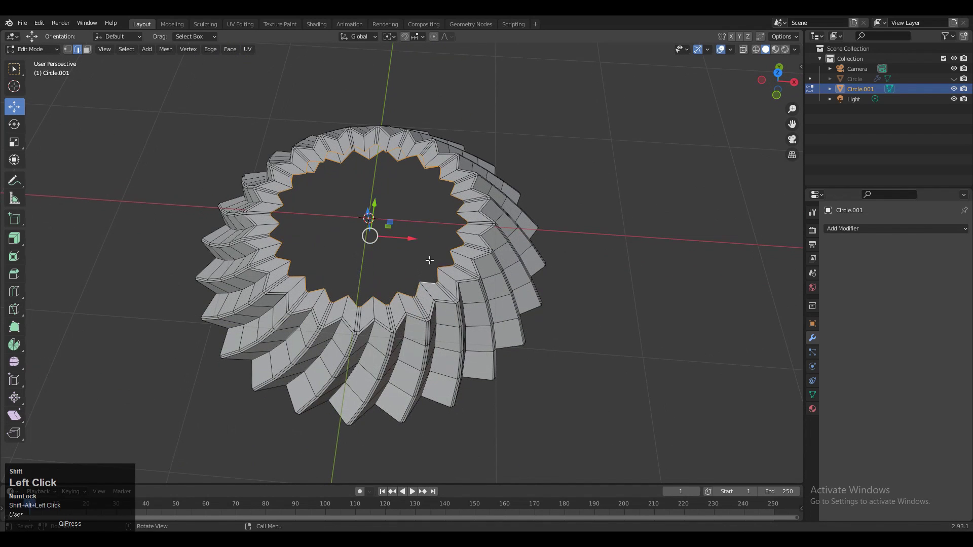
{"action": "right_click", "coordinate": [417, 211]}
{"action": "mouse_move", "coordinate": [425, 195]}
{"action": "left_click", "coordinate": [507, 205]}
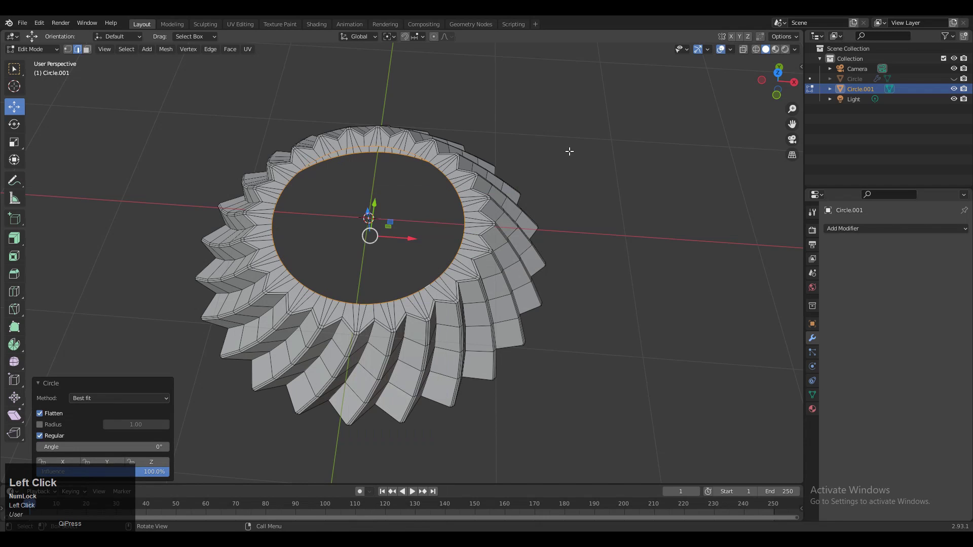
- Using X-ray in top view, scale the bottom flange's inner circle to about 0.664 to match the top circle
{"action": "left_click", "coordinate": [779, 71]}
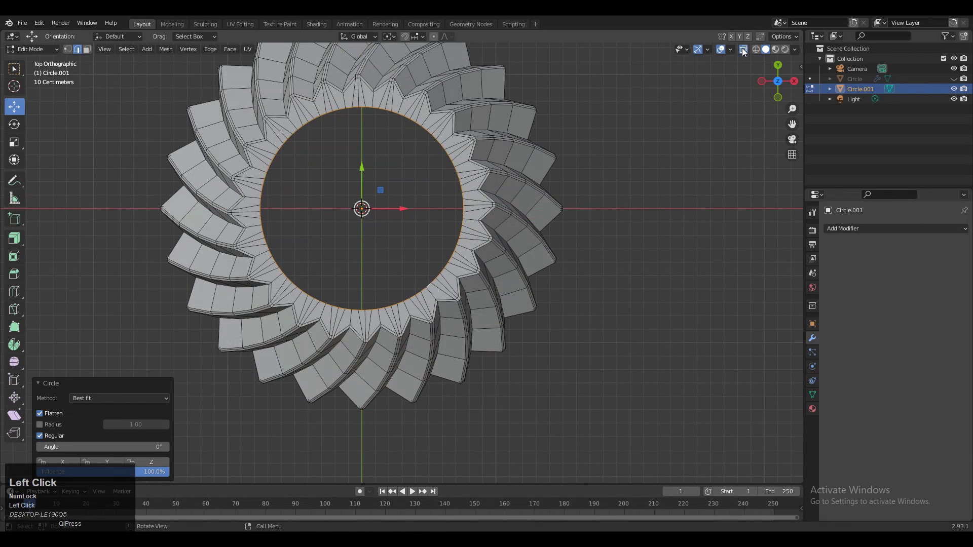
{"action": "left_click", "coordinate": [744, 49]}
{"action": "middle_click_drag", "start_coordinate": [495, 167], "coordinate": [496, 173], "text": "shift"}
{"action": "left_click", "coordinate": [509, 169], "text": "alt"}
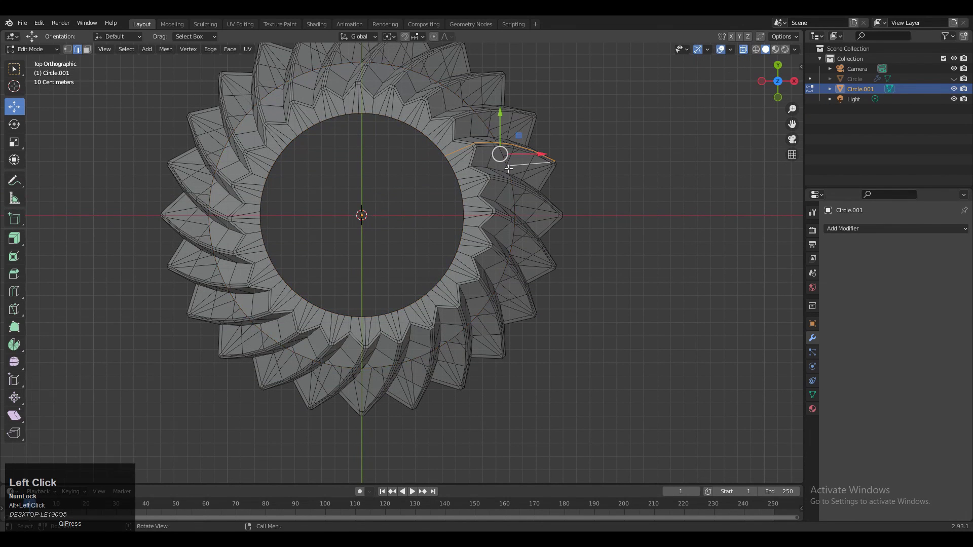
{"action": "key", "text": "s"}
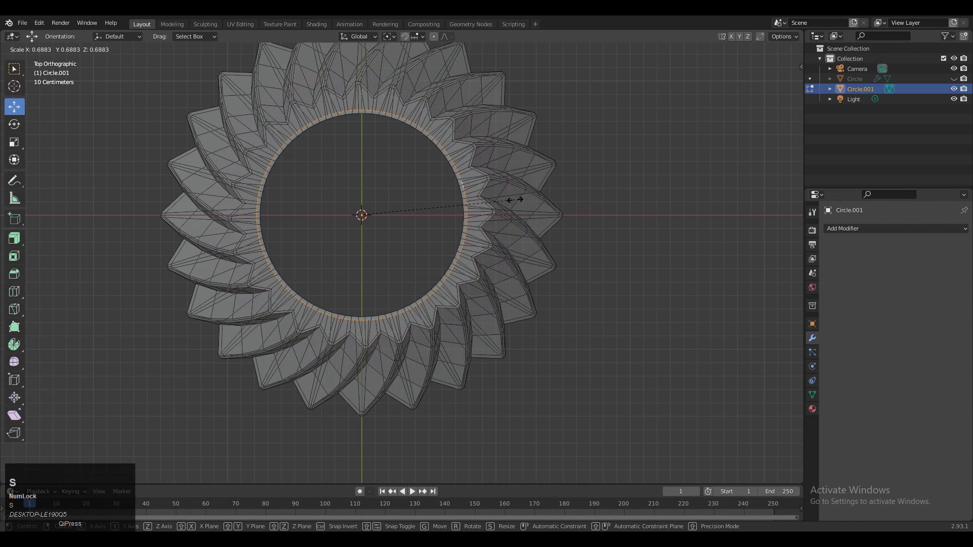
{"action": "key", "text": "shift"}
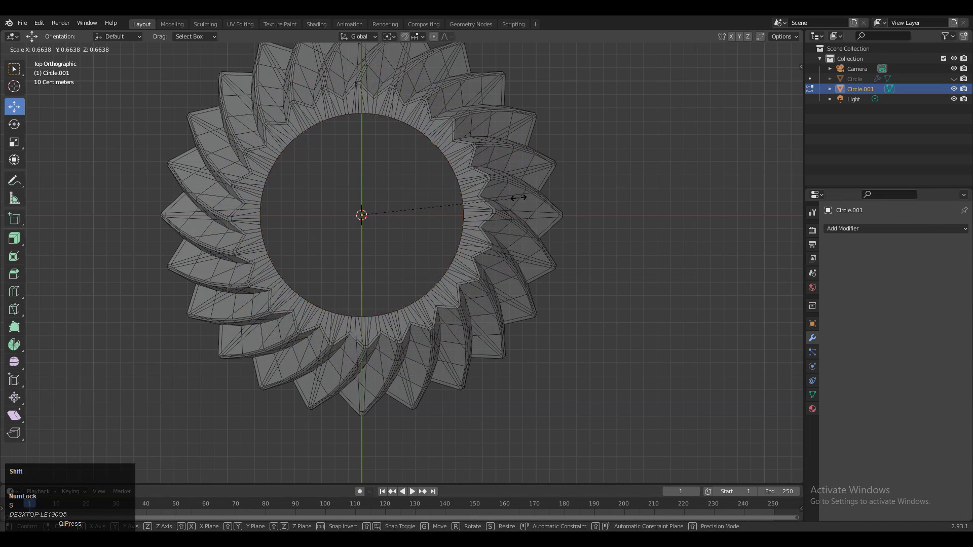
{"action": "left_click", "coordinate": [518, 198]}
{"action": "left_click", "coordinate": [743, 49]}
- Extrude both inner circular edges in place and scale them to about 0.982 in X and Y only
{"action": "mouse_move", "coordinate": [646, 140]}
{"action": "middle_mouse_down"}
{"action": "mouse_move", "coordinate": [473, 165]}
{"action": "mouse_move", "coordinate": [466, 183]}
{"action": "mouse_move", "coordinate": [434, 60]}
{"action": "mouse_move", "coordinate": [421, 203]}
{"action": "middle_mouse_up"}
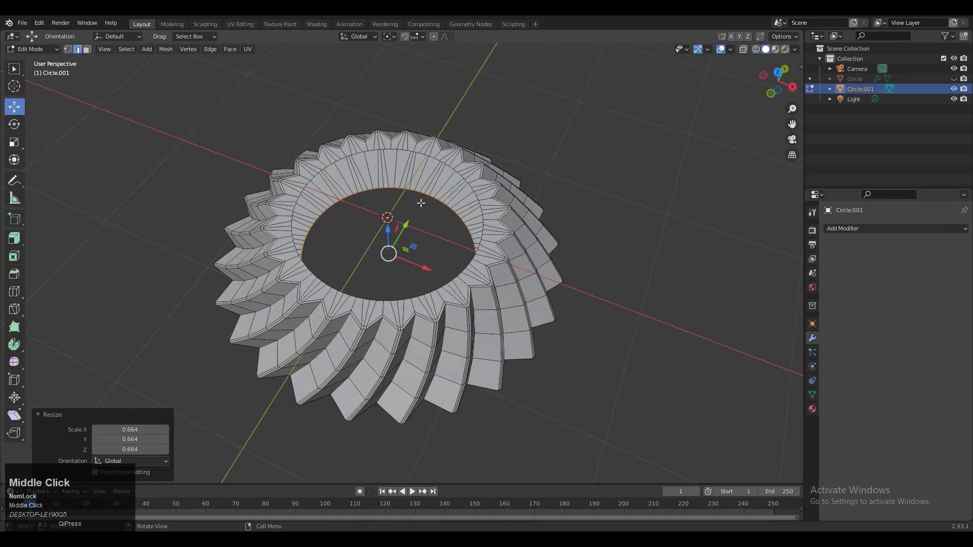
{"action": "left_click", "coordinate": [451, 166], "text": "alt+shift"}
{"action": "middle_click_drag", "start_coordinate": [524, 192], "coordinate": [513, 205], "text": "shift"}
{"action": "key", "text": "e"}
{"action": "right_click", "coordinate": [513, 206]}
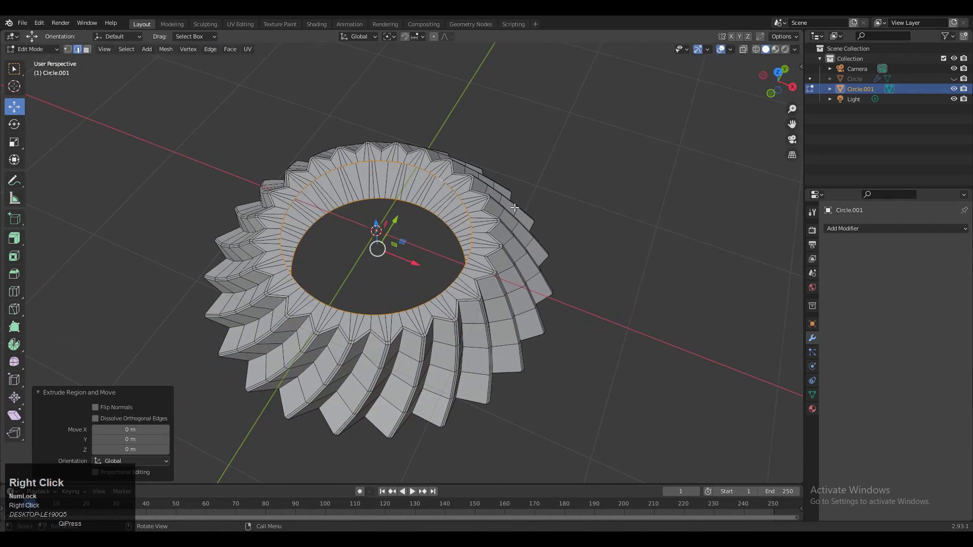
{"action": "key", "text": "s"}
{"action": "key", "text": "shift+z"}
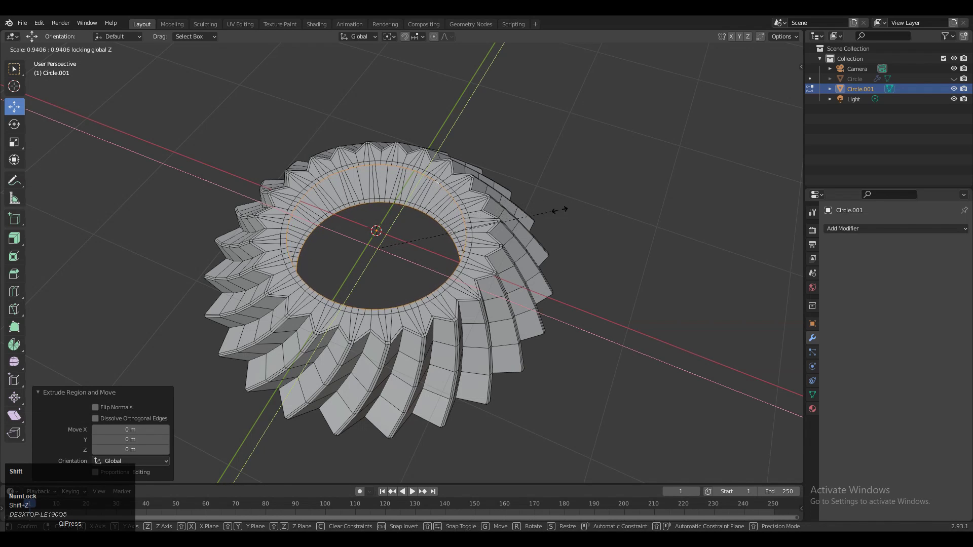
{"action": "left_click", "coordinate": [621, 224]}
{"action": "middle_click_drag", "start_coordinate": [622, 223], "coordinate": [475, 207]}
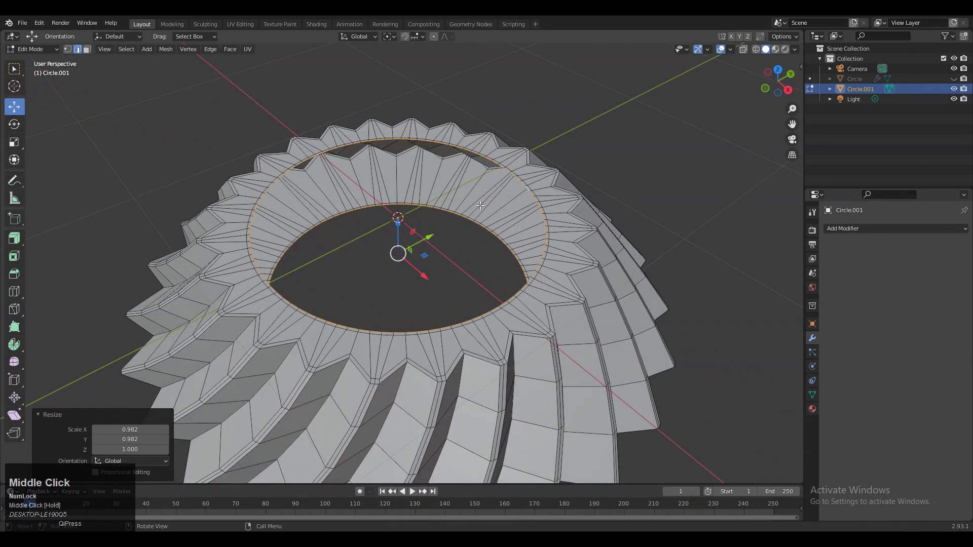
- Extrude the top flange's inner edge loop in place and scale it inward
{"action": "left_click", "coordinate": [521, 182], "text": "alt"}
{"action": "middle_click_drag", "start_coordinate": [521, 182], "coordinate": [538, 186]}
{"action": "key", "text": "e"}
{"action": "right_click", "coordinate": [542, 187]}
{"action": "key", "text": "s"}
{"action": "left_click", "coordinate": [547, 187], "text": "ctrl"}
- Lower the extruded loop below the top flange and scale it to 1.071 to form a sloped recess wall
{"action": "left_click_drag", "start_coordinate": [368, 176], "coordinate": [369, 188]}
{"action": "middle_click_drag", "start_coordinate": [369, 187], "coordinate": [506, 223]}
{"action": "key", "text": "s"}
{"action": "left_click", "coordinate": [494, 219]}
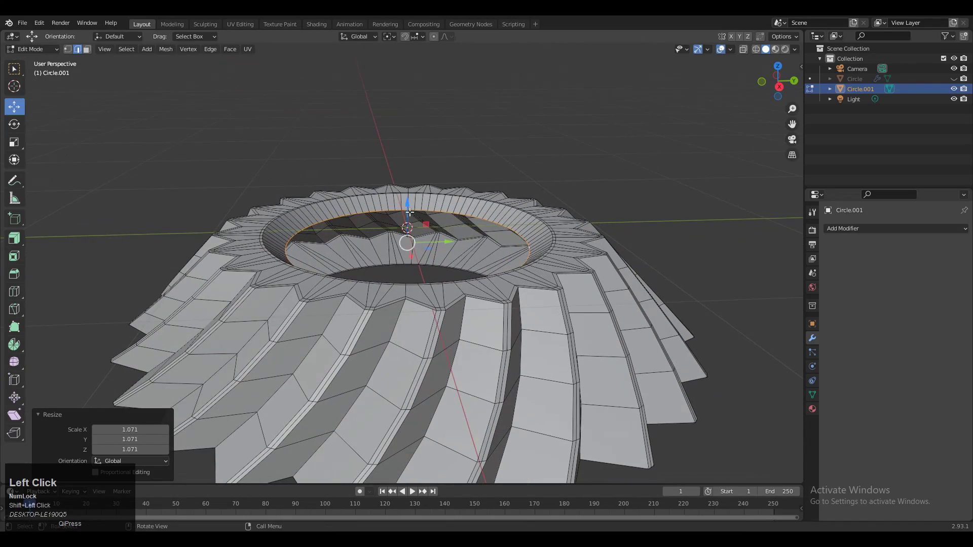
{"action": "left_click_drag", "start_coordinate": [409, 210], "coordinate": [408, 209]}
{"action": "middle_click_drag", "start_coordinate": [408, 209], "coordinate": [475, 249]}
- Extrude the recess's lower edge loop in place twice, scaling the first ring to about 0.97 and the second slightly further inward
{"action": "middle_click_drag", "start_coordinate": [481, 212], "coordinate": [502, 213]}
{"action": "key", "text": "e"}
{"action": "right_click", "coordinate": [502, 213]}
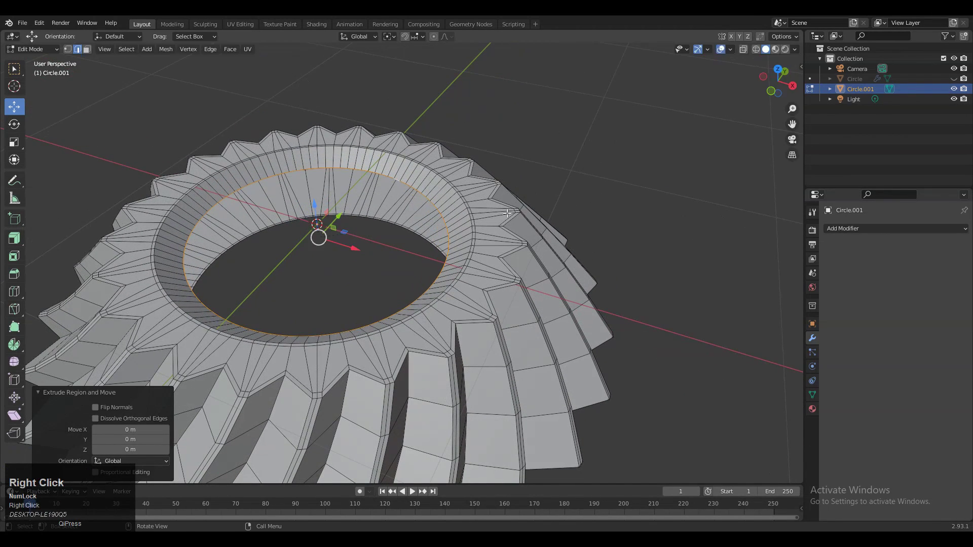
{"action": "key", "text": "s"}
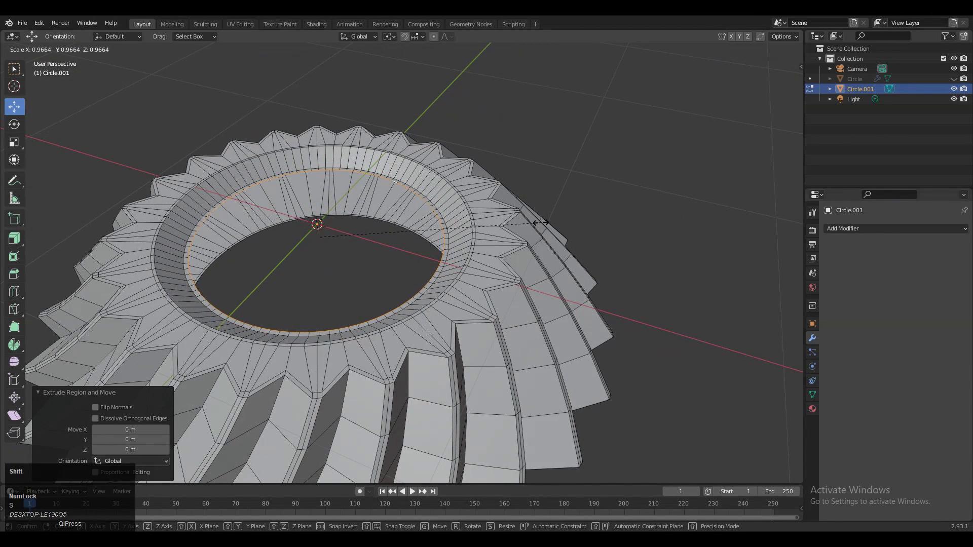
{"action": "left_click", "coordinate": [544, 224]}
{"action": "middle_click_drag", "start_coordinate": [537, 223], "coordinate": [439, 238]}
{"action": "key", "text": "e"}
{"action": "right_click", "coordinate": [479, 218]}
{"action": "key", "text": "s"}
{"action": "left_click", "coordinate": [484, 217]}
- Extrude the bottom flange's inner loop in place and, using X-ray in top view, scale it to 0.748 to match the top hole
{"action": "left_click", "coordinate": [423, 179], "text": "alt"}
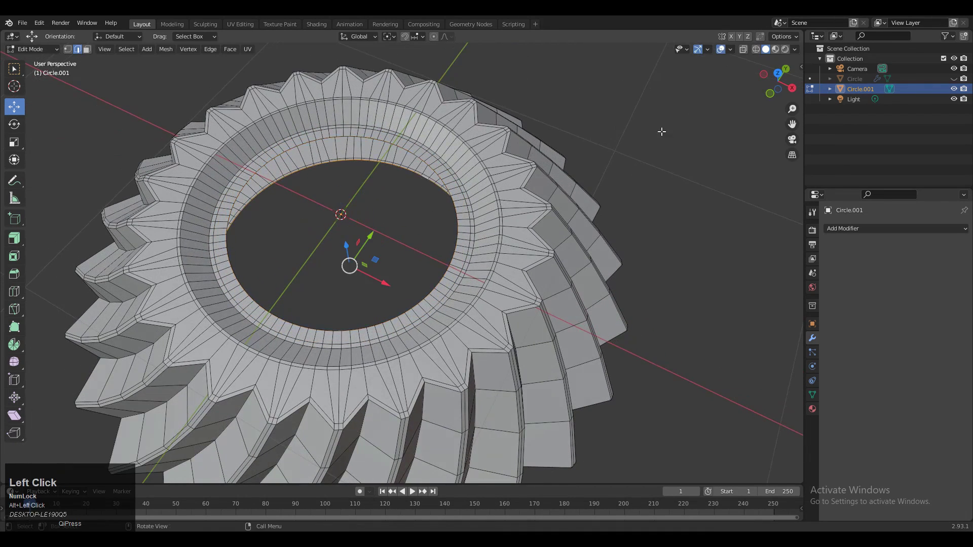
{"action": "left_click", "coordinate": [775, 76]}
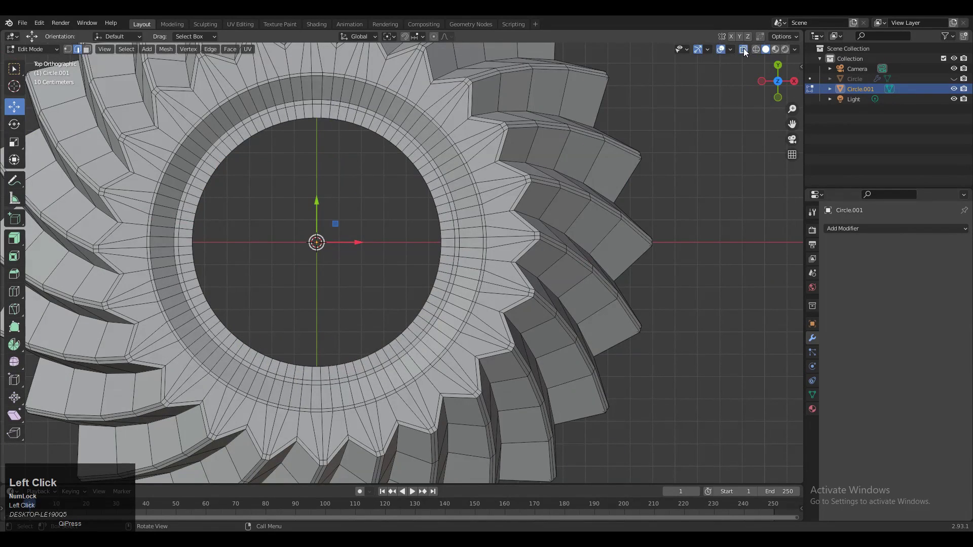
{"action": "left_click", "coordinate": [744, 49]}
{"action": "key", "text": "e"}
{"action": "key", "text": "Escape"}
{"action": "key", "text": "s"}
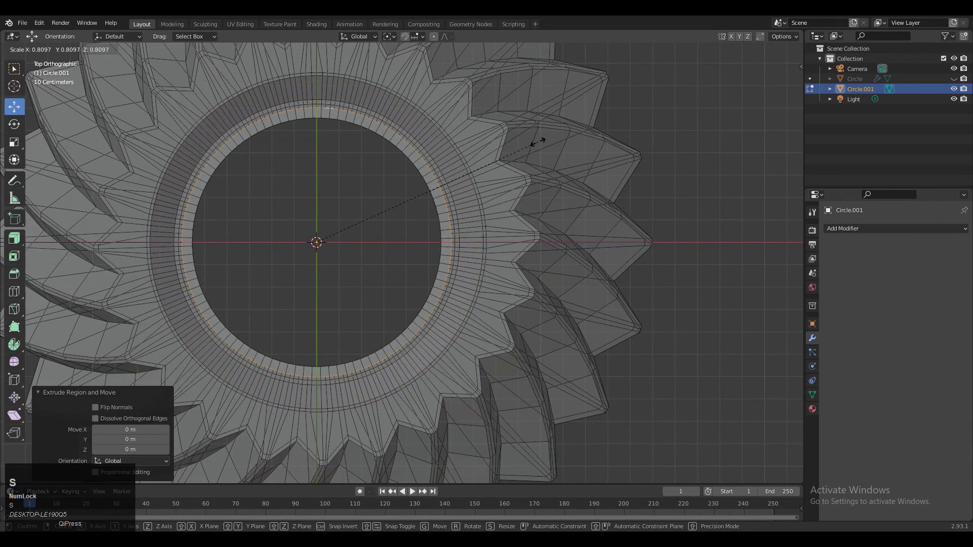
{"action": "key", "text": "shift"}
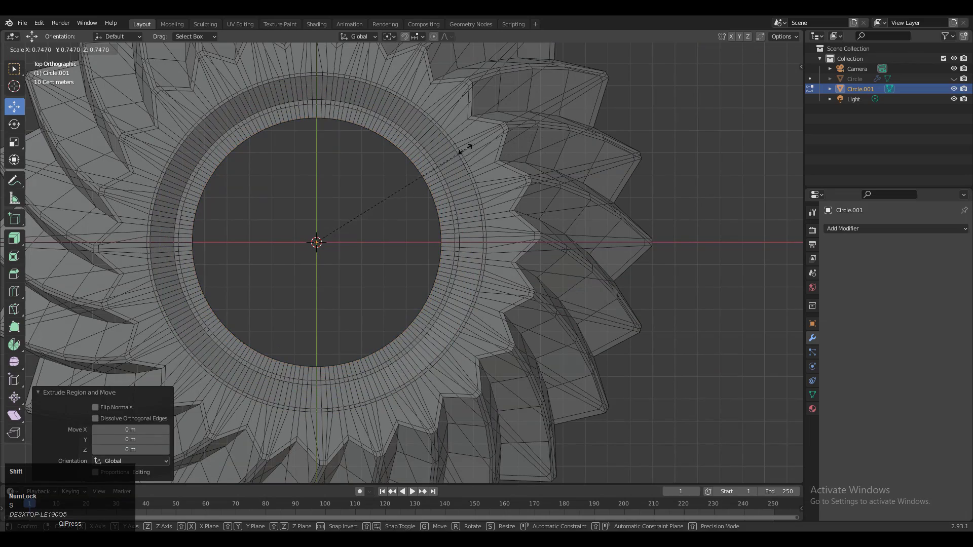
{"action": "left_click", "coordinate": [463, 149]}
{"action": "left_click", "coordinate": [743, 50]}
- Bridge the top and bottom inner edge loops to close the wall of the central bore
{"action": "middle_click_drag", "start_coordinate": [568, 91], "coordinate": [547, 140]}
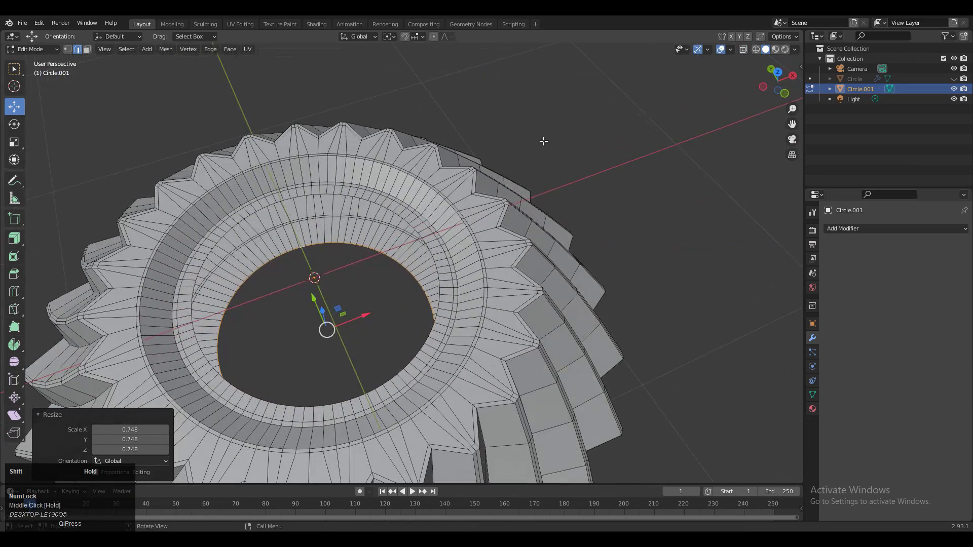
{"action": "middle_click_drag", "start_coordinate": [417, 231], "coordinate": [324, 179]}
{"action": "right_click", "coordinate": [325, 179]}
{"action": "mouse_move", "coordinate": [324, 180]}
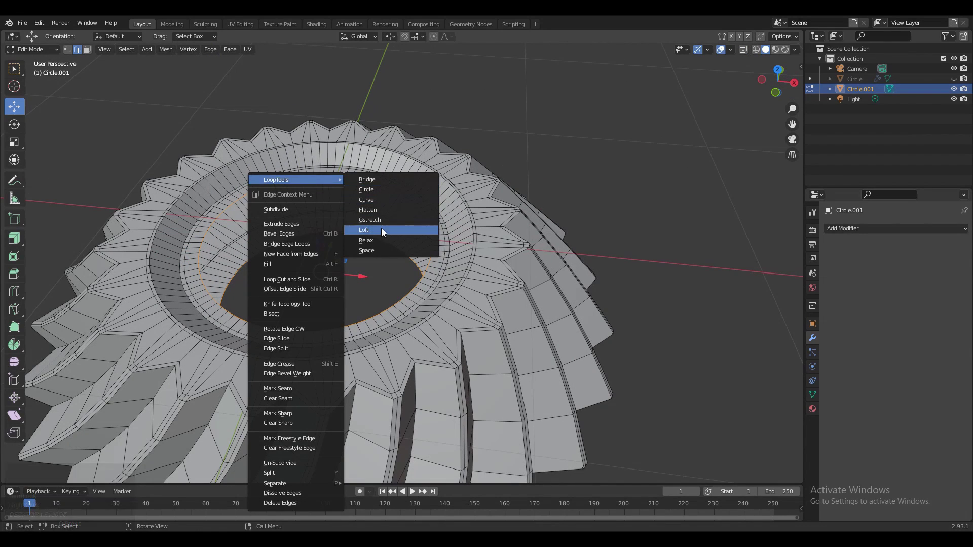
{"action": "left_click", "coordinate": [287, 244]}
- Inset the bore wall's faces by 0.011 m
{"action": "middle_click_drag", "start_coordinate": [304, 254], "coordinate": [407, 252]}
{"action": "key", "text": "3"}
{"action": "key", "text": "i"}
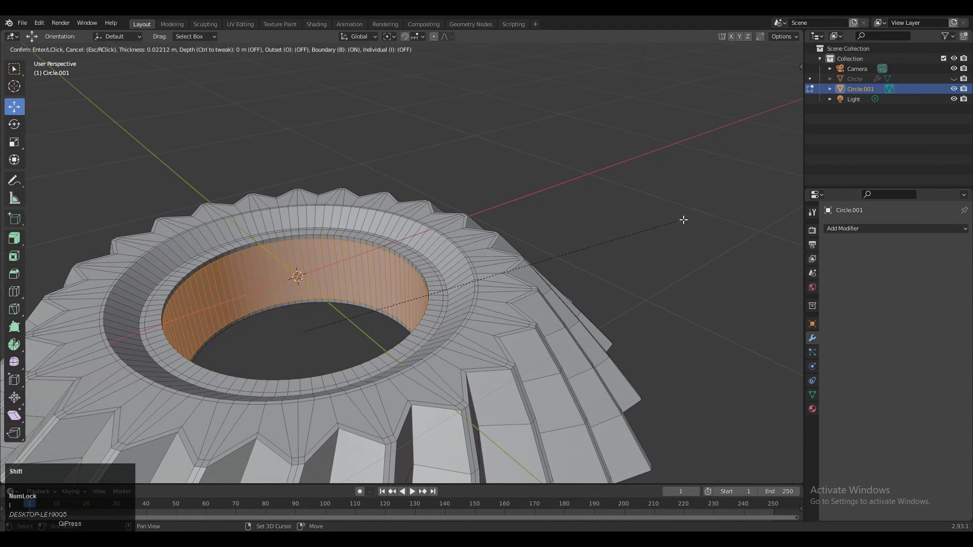
{"action": "left_click", "coordinate": [704, 212], "text": "shift"}
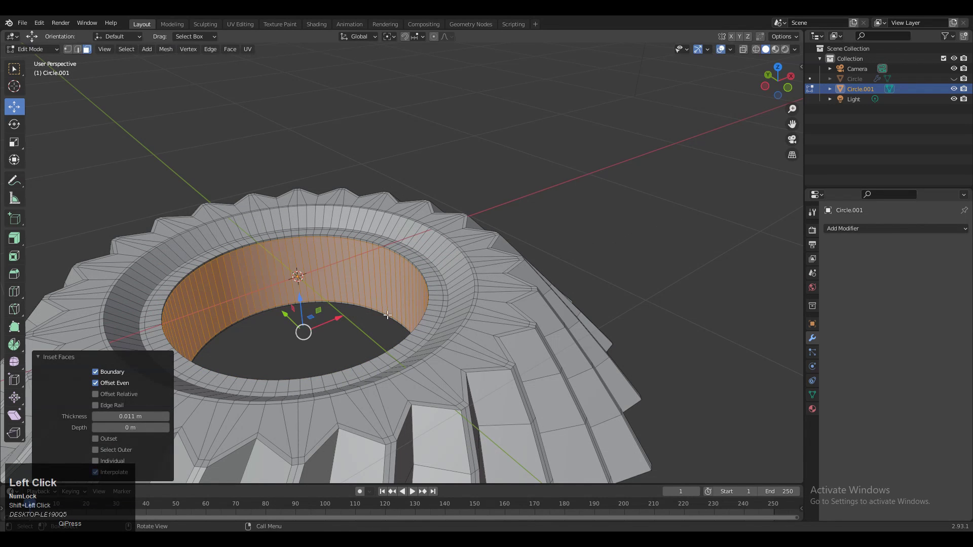
- Add an edge loop on the narrow ring around the bore's top edge, slid to about -0.6
{"action": "middle_click_drag", "start_coordinate": [426, 324], "coordinate": [425, 252], "text": "ctrl"}
{"action": "key", "text": "ctrl+r"}
{"action": "left_click", "coordinate": [425, 251], "text": "ctrl"}
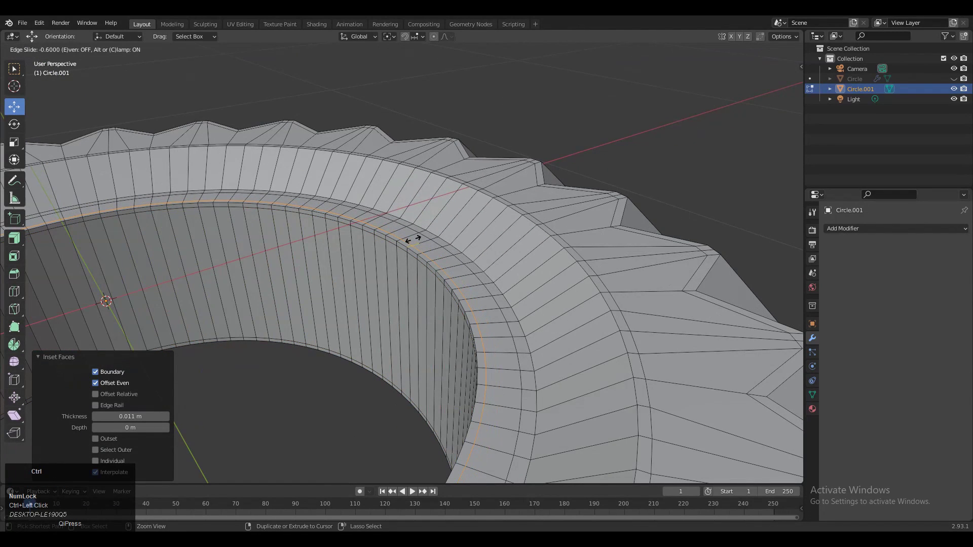
{"action": "left_click", "coordinate": [411, 239]}
- Inset the face loop of the sloped recess wall by about 0.0085 m
{"action": "key", "text": "3"}
{"action": "left_click", "coordinate": [465, 218], "text": "alt"}
{"action": "key", "text": "i"}
{"action": "key", "text": "shift"}
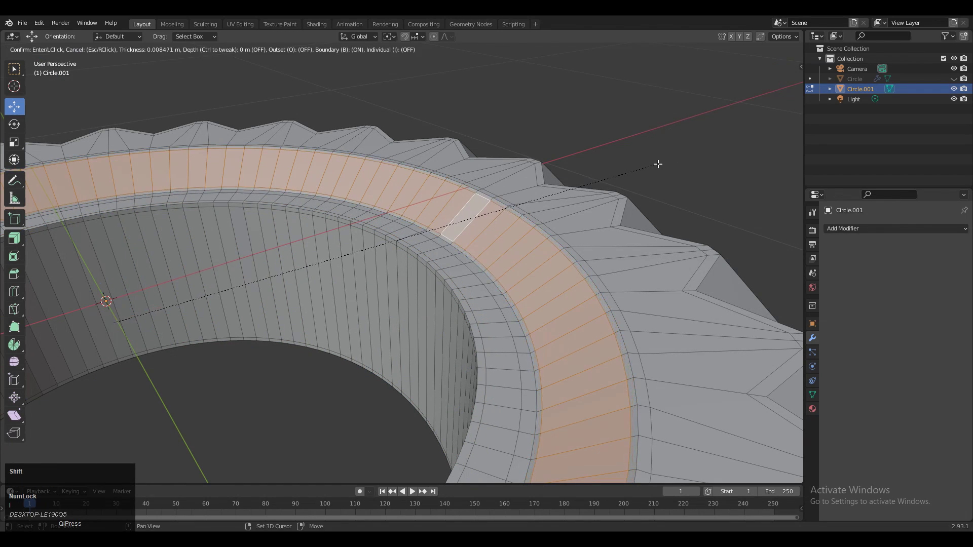
{"action": "left_click", "coordinate": [658, 164], "text": "shift"}
- Add an edge loop on the underside close to the bore's edge, slid to about -0.8, and return to Object Mode
{"action": "scroll", "coordinate": [658, 164], "scroll_direction": "down", "scroll_amount": 5}
{"action": "middle_click_drag", "start_coordinate": [525, 289], "coordinate": [525, 183]}
{"action": "key", "text": "ctrl+r"}
{"action": "left_click", "coordinate": [435, 232], "text": "ctrl"}
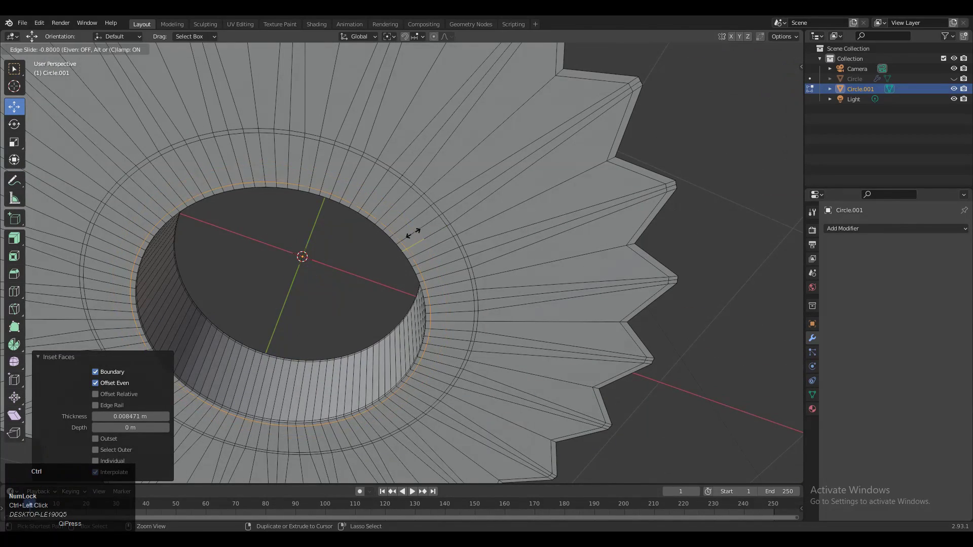
{"action": "left_click", "coordinate": [411, 230]}
{"action": "key", "text": "Tab"}
- Add a Subdivision modifier to the gear and set its viewport level to 2
{"action": "middle_click_drag", "start_coordinate": [282, 321], "coordinate": [512, 248]}
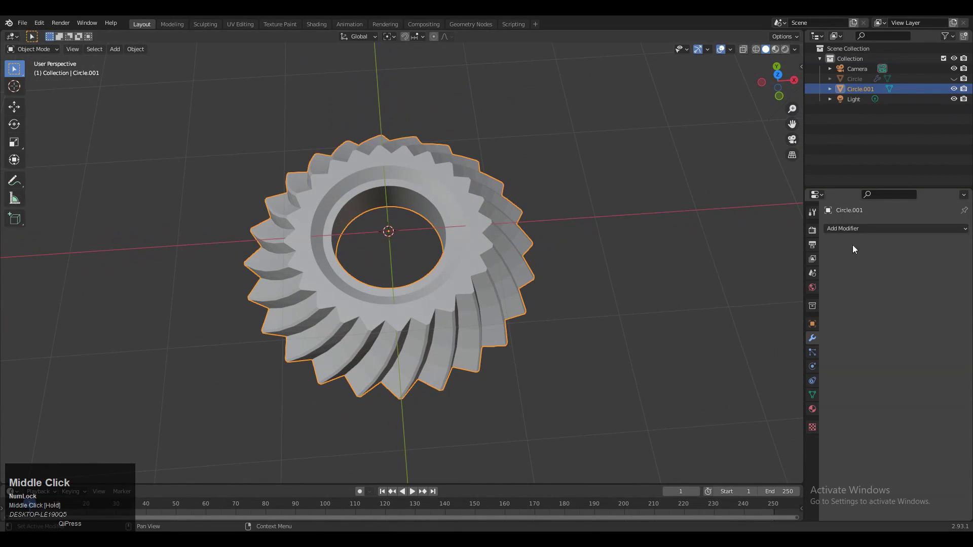
{"action": "left_click", "coordinate": [852, 229]}
{"action": "left_click", "coordinate": [780, 413]}
{"action": "middle_click_drag", "start_coordinate": [780, 413], "coordinate": [936, 274]}
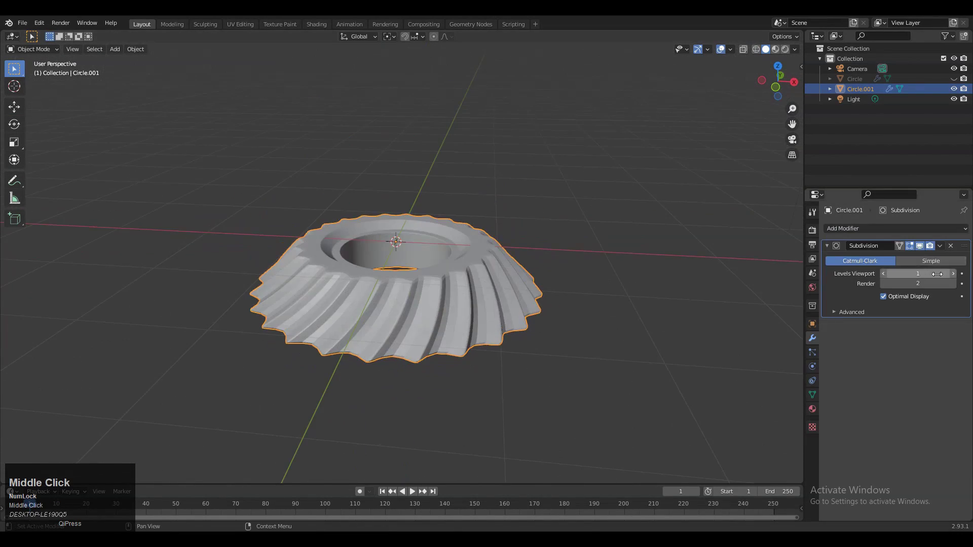
{"action": "left_click_drag", "start_coordinate": [936, 273], "coordinate": [892, 274]}
{"action": "middle_click_drag", "start_coordinate": [538, 320], "coordinate": [497, 309], "text": "ctrl"}
{"action": "left_click", "coordinate": [953, 274]}
{"action": "left_click", "coordinate": [953, 274]}
- Shade the gear smooth and deselect it
{"action": "right_click", "coordinate": [505, 291]}
{"action": "left_click", "coordinate": [576, 245]}
{"action": "middle_click_drag", "start_coordinate": [577, 245], "coordinate": [502, 272]}
- Hide the Subdivision effect in the viewport and add an edge loop near the teeth's top rim with a slide factor of 0.8
{"action": "key", "text": "Tab"}
{"action": "middle_click_drag", "start_coordinate": [544, 332], "coordinate": [739, 129], "text": "ctrl"}
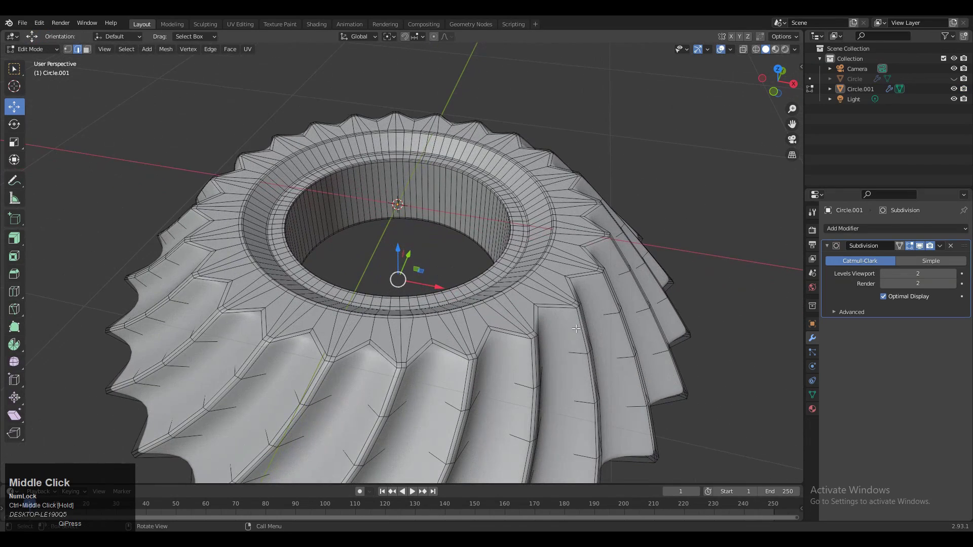
{"action": "left_click", "coordinate": [920, 246]}
{"action": "middle_click_drag", "start_coordinate": [587, 307], "coordinate": [575, 274], "text": "shift"}
{"action": "key", "text": "ctrl+r"}
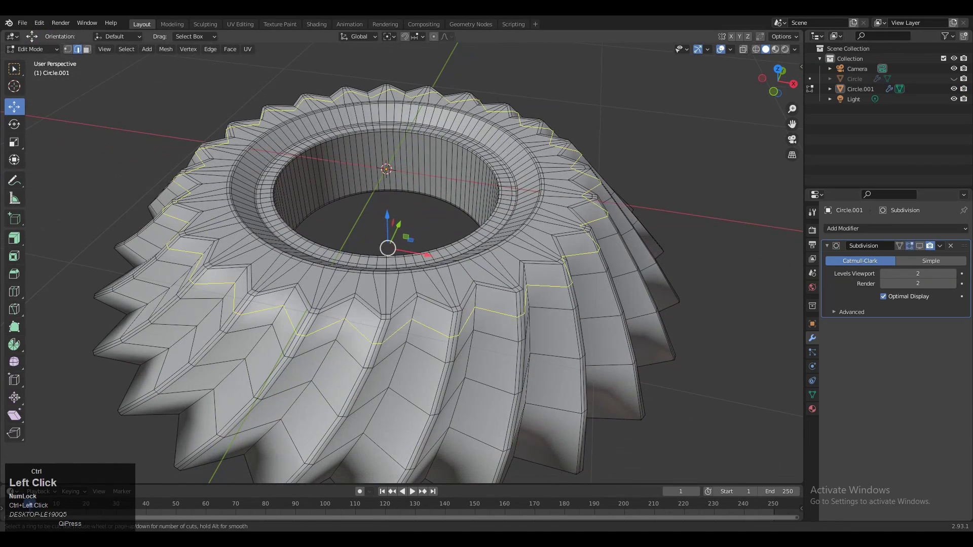
{"action": "left_click", "coordinate": [515, 298], "text": "ctrl"}
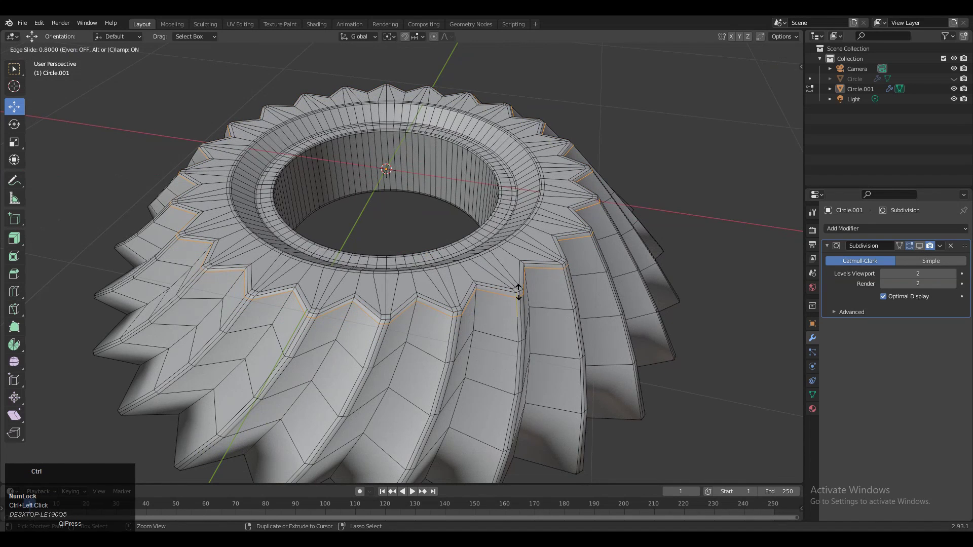
{"action": "left_click", "coordinate": [518, 292]}
- Add a supporting edge loop on the teeth close to their bottom rim
{"action": "middle_click_drag", "start_coordinate": [518, 292], "coordinate": [470, 320]}
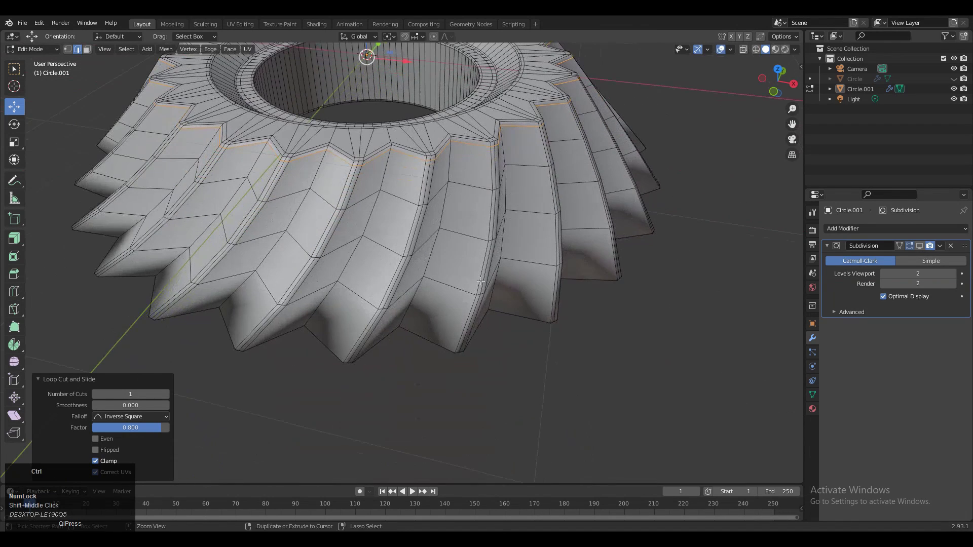
{"action": "left_click", "coordinate": [466, 342]}
{"action": "middle_click_drag", "start_coordinate": [478, 355], "coordinate": [968, 249]}
- Return to Object Mode and show the Subdivision modifier in the viewport again
{"action": "key", "text": "Tab"}
{"action": "left_click", "coordinate": [919, 246]}
{"action": "middle_click_drag", "start_coordinate": [532, 299], "coordinate": [620, 293]}
{"action": "scroll", "coordinate": [604, 293], "scroll_direction": "down", "scroll_amount": 4}
{"action": "scroll", "coordinate": [610, 264], "scroll_direction": "up", "scroll_amount": 2}
{"action": "scroll", "coordinate": [608, 256], "scroll_direction": "down", "scroll_amount": 4}
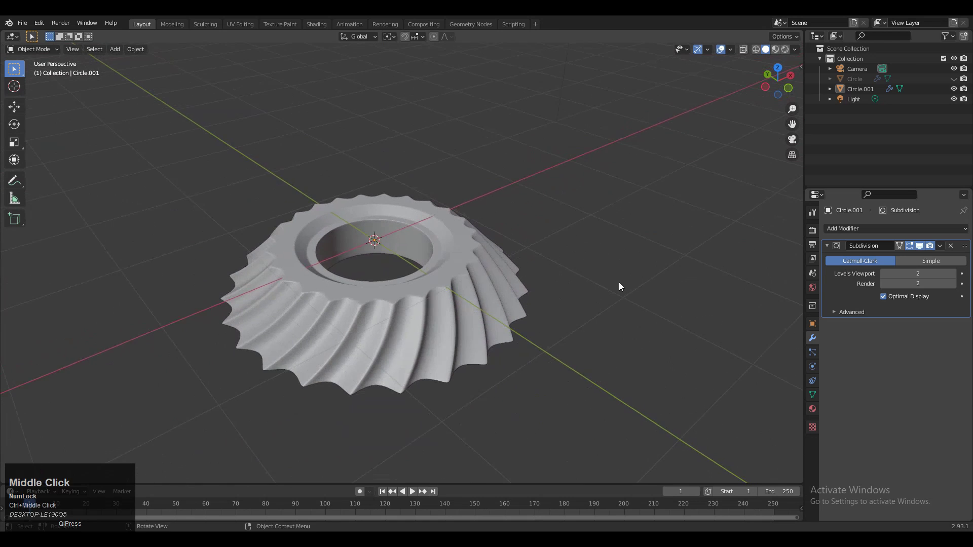
- Turn on the wireframe overlay and examine the gear's topology from several angles
{"action": "left_click", "coordinate": [721, 49]}
{"action": "middle_click_drag", "start_coordinate": [605, 200], "coordinate": [566, 114]}
{"action": "left_click", "coordinate": [721, 49]}
{"action": "left_click", "coordinate": [731, 49]}
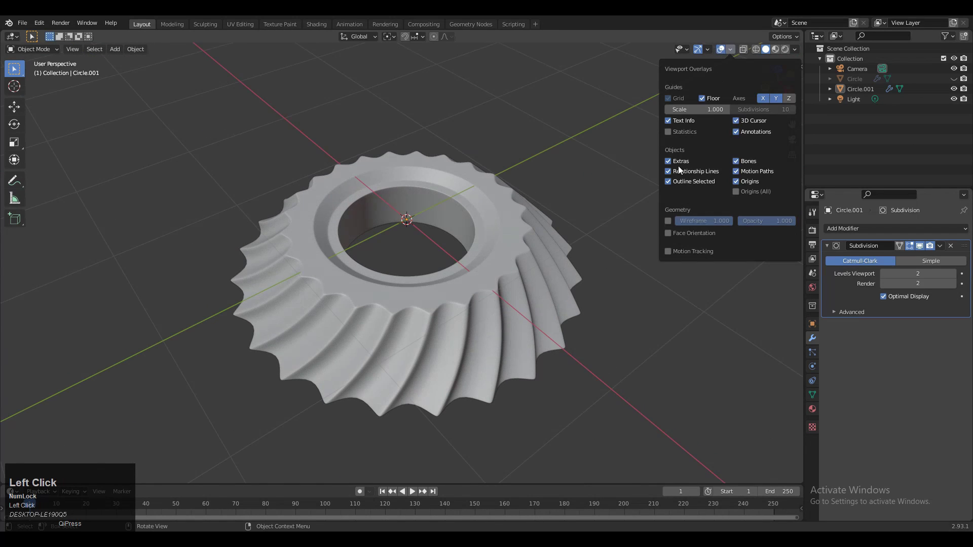
{"action": "left_click", "coordinate": [668, 221]}
{"action": "middle_click_drag", "start_coordinate": [619, 187], "coordinate": [547, 477]}
{"action": "left_click", "coordinate": [565, 202]}
{"action": "middle_click_drag", "start_coordinate": [558, 167], "coordinate": [630, 219]}
- Hide all viewport overlays and save the Blender file
{"action": "left_click", "coordinate": [720, 49]}
{"action": "middle_click_drag", "start_coordinate": [694, 120], "coordinate": [640, 211]}
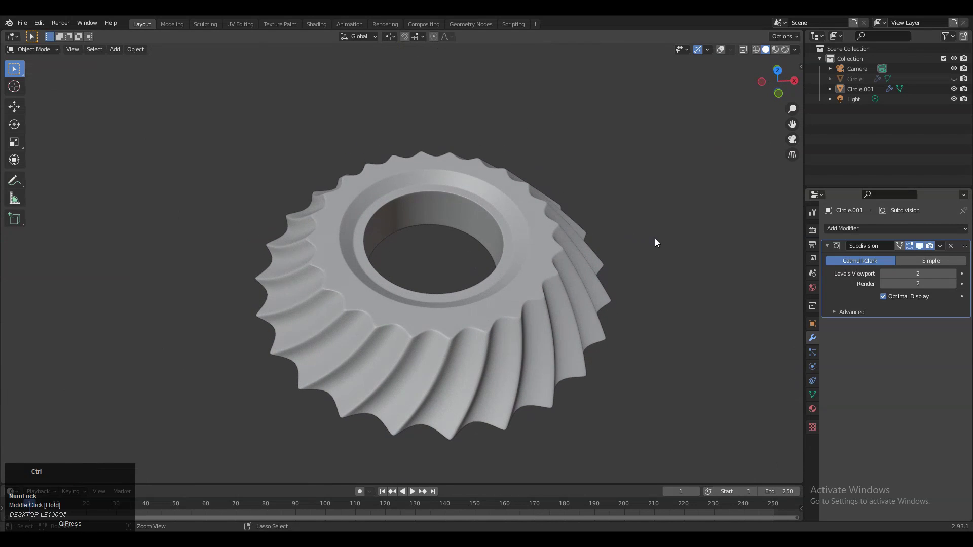
{"action": "key", "text": "ctrl+s"}
{"action": "middle_click_drag", "start_coordinate": [637, 265], "coordinate": [645, 350]}
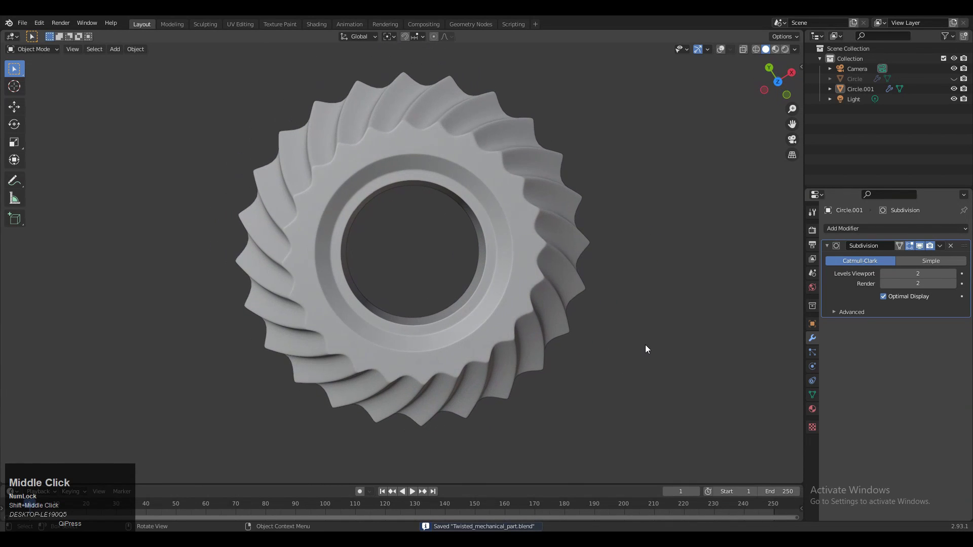